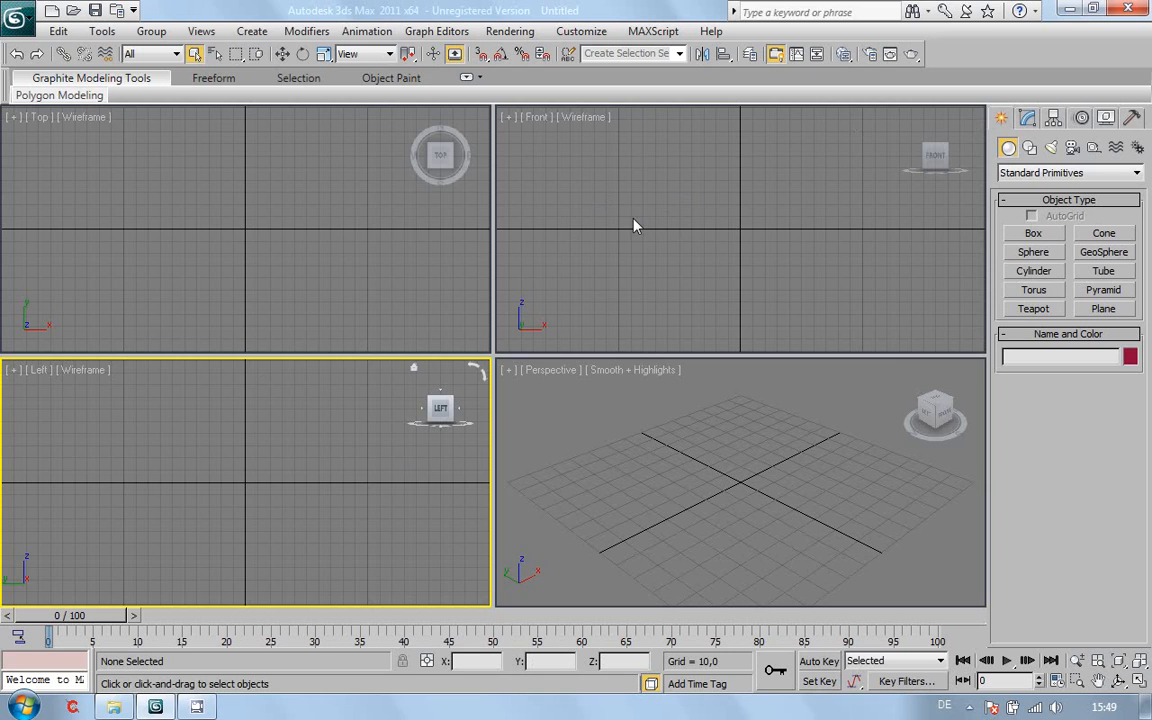
Step: Browse for a scene file to open in the Warhammer40k\x_stuff folder on the data (E:) drive
left_click(75, 12)
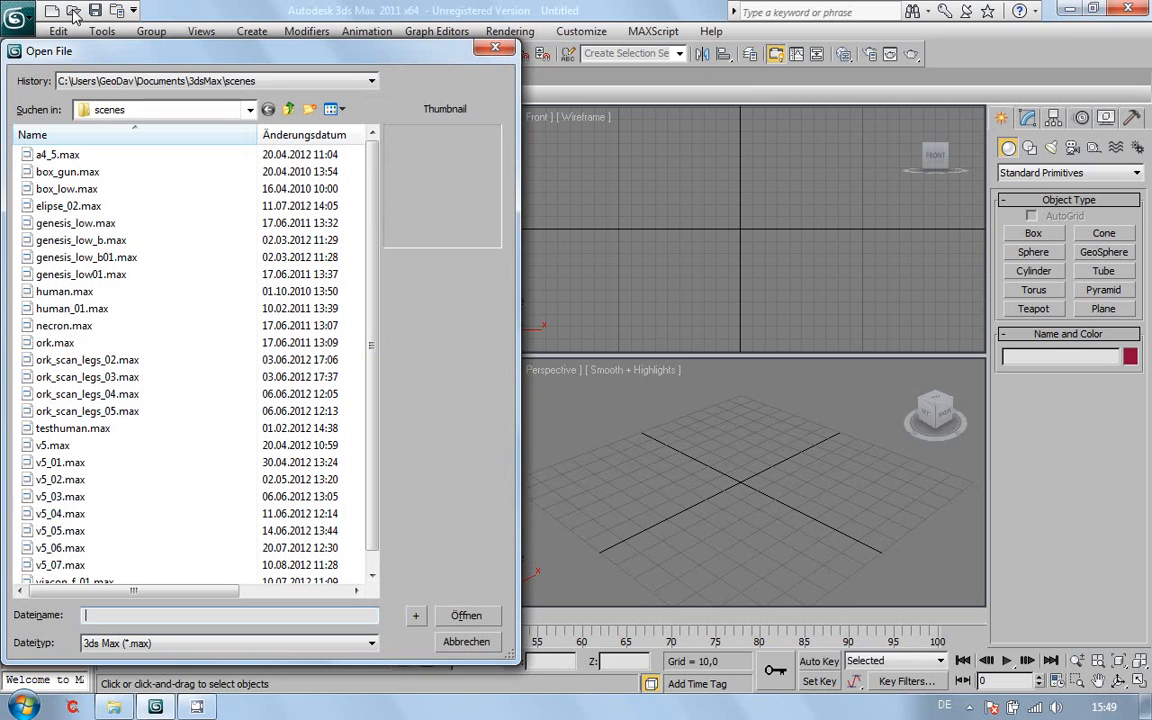
left_click(372, 81)
left_click(373, 83)
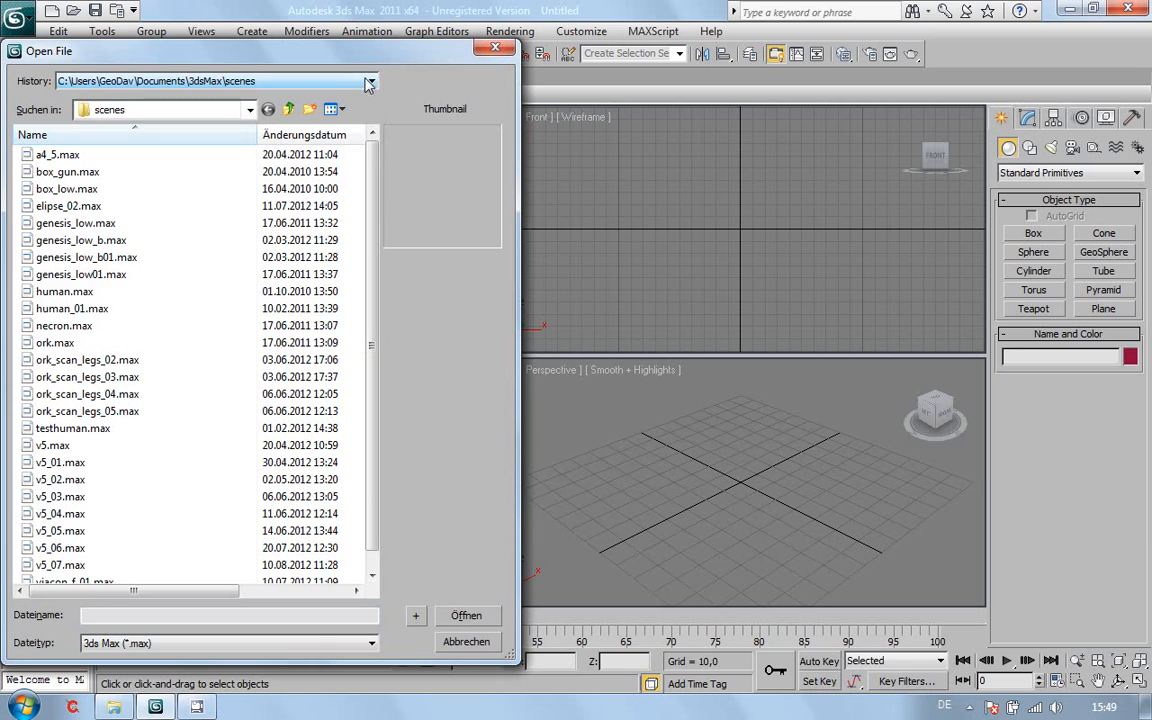
left_click(243, 112)
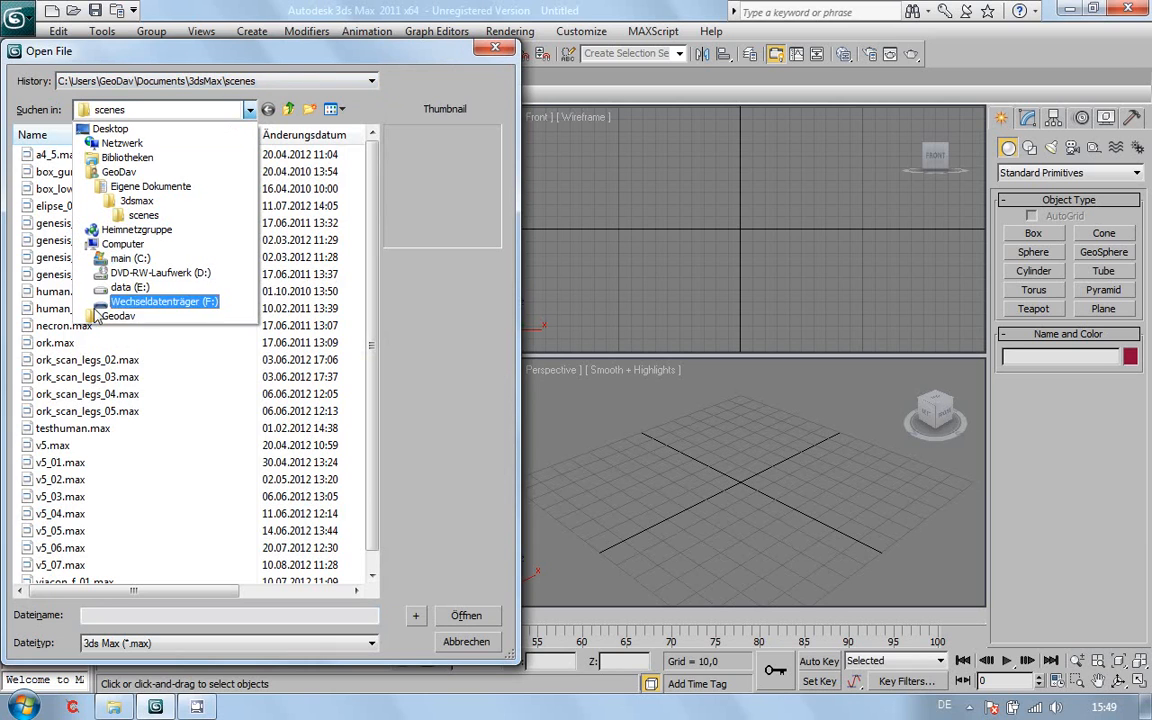
left_click(119, 288)
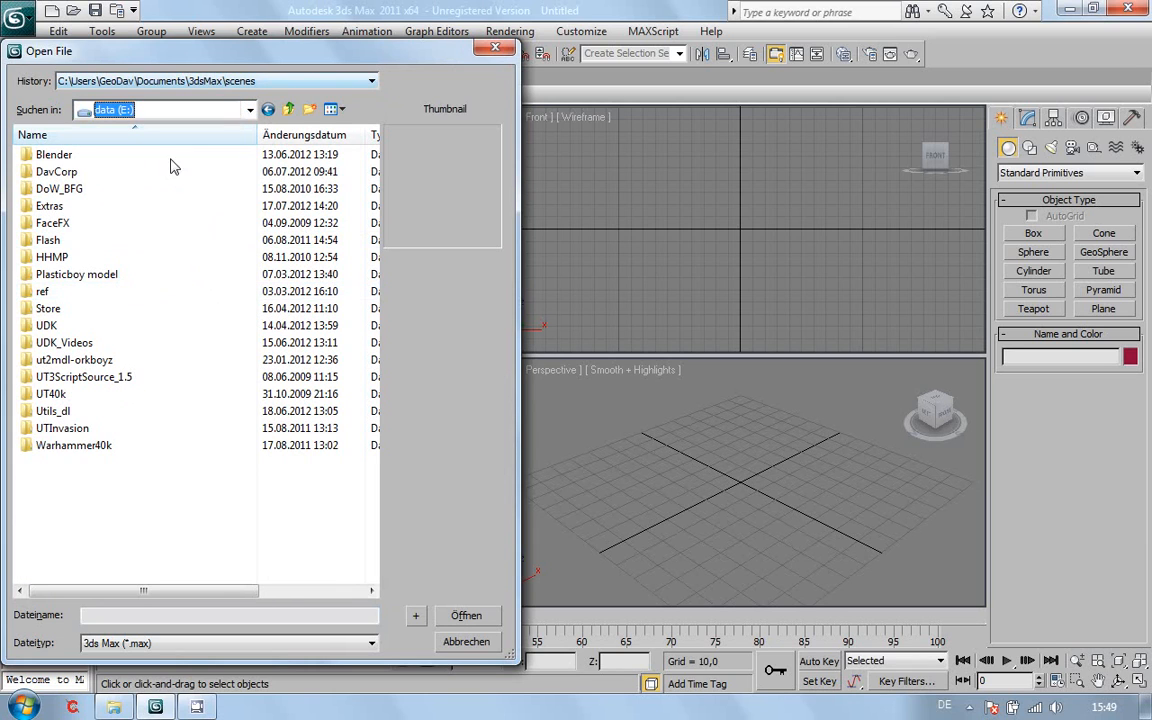
double_click(86, 450)
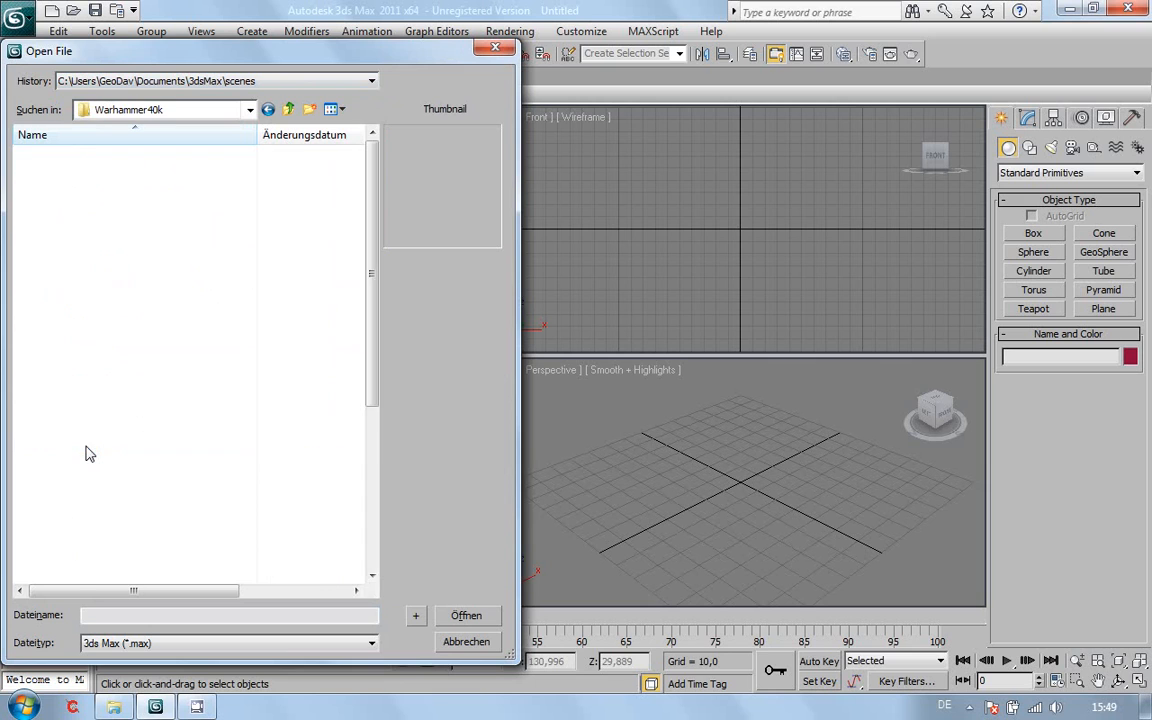
left_click_drag(370, 279, 368, 452)
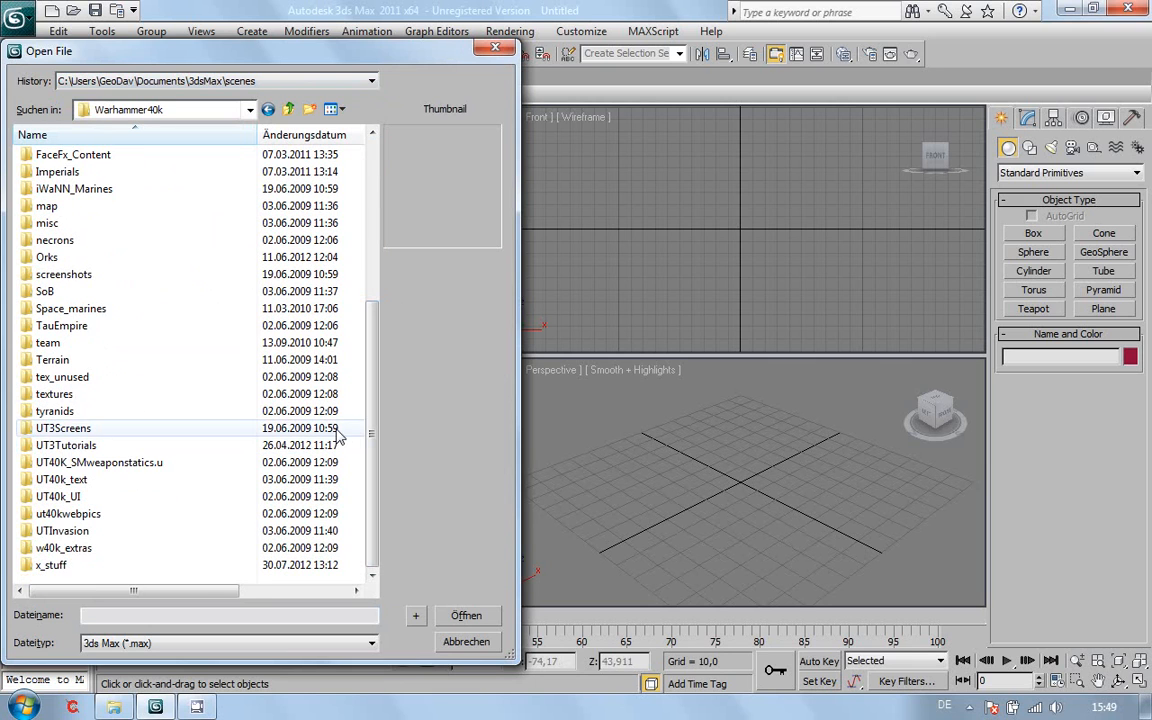
double_click(110, 566)
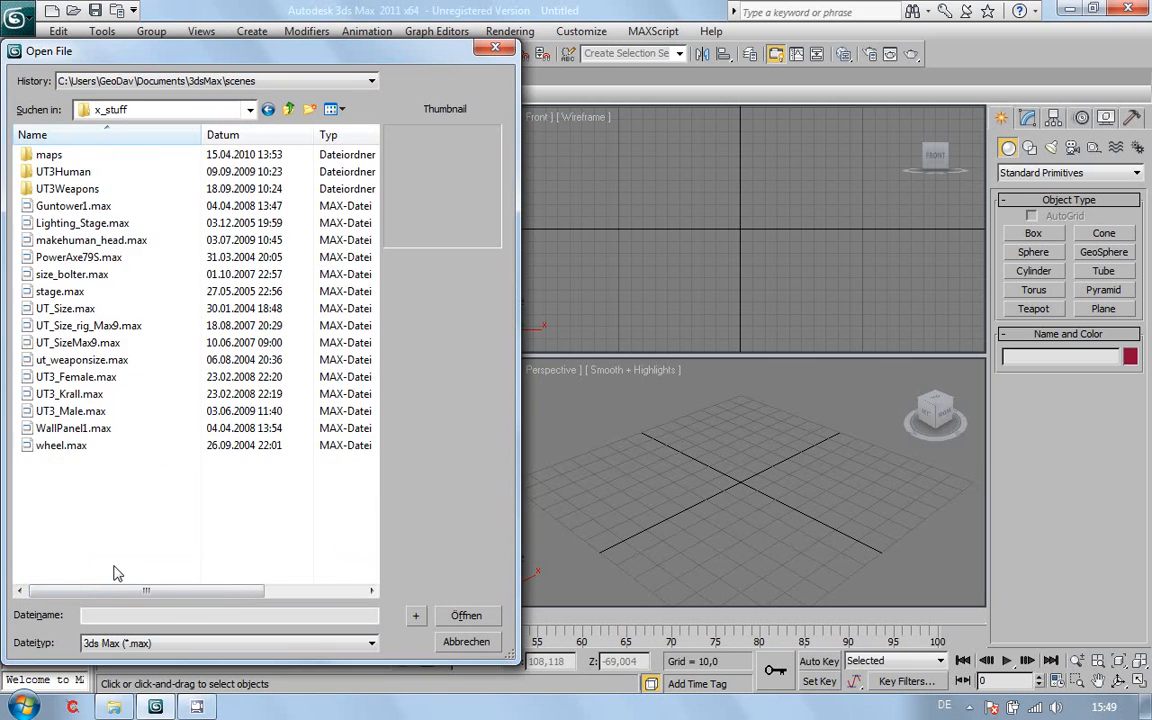
Step: Open UT3_Male.max, adopting the file's unit scale and continuing without the missing external files
left_click(71, 413)
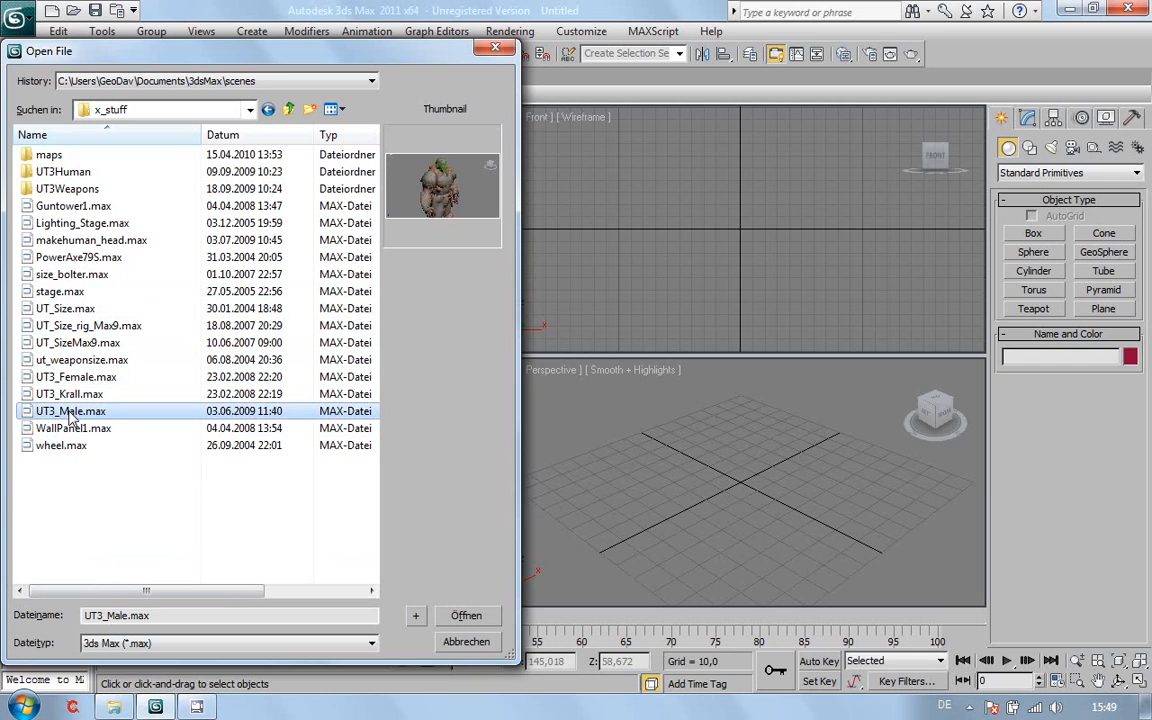
left_click(466, 616)
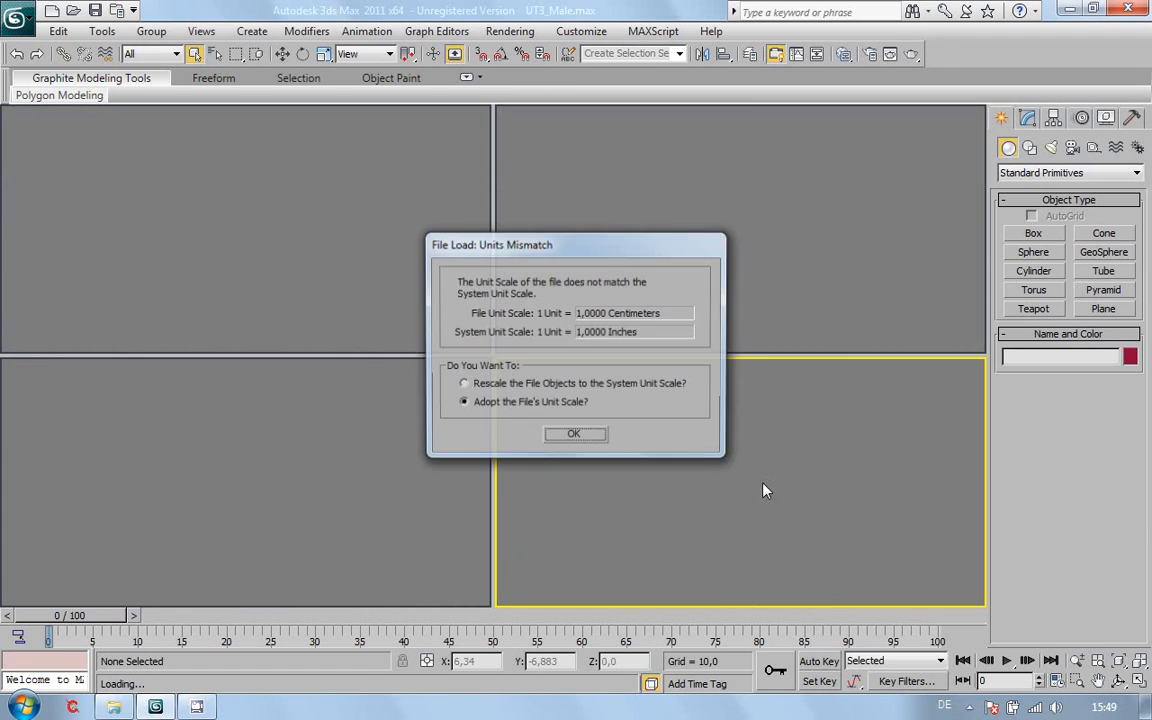
left_click(585, 436)
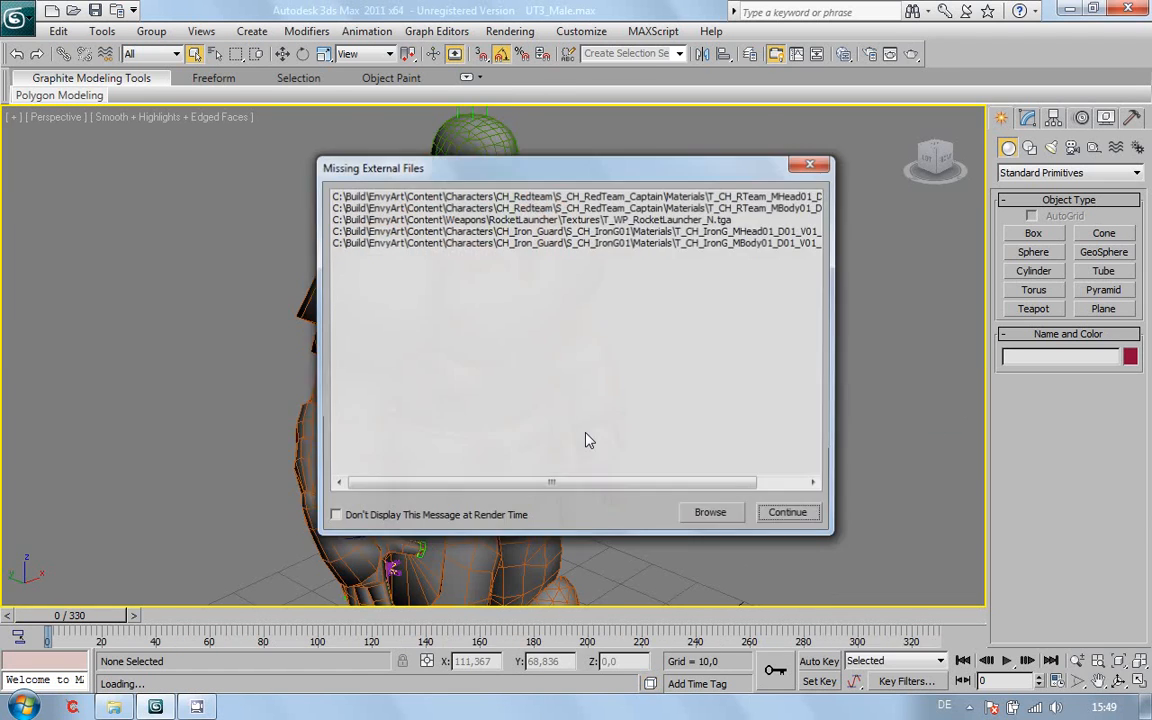
left_click(794, 515)
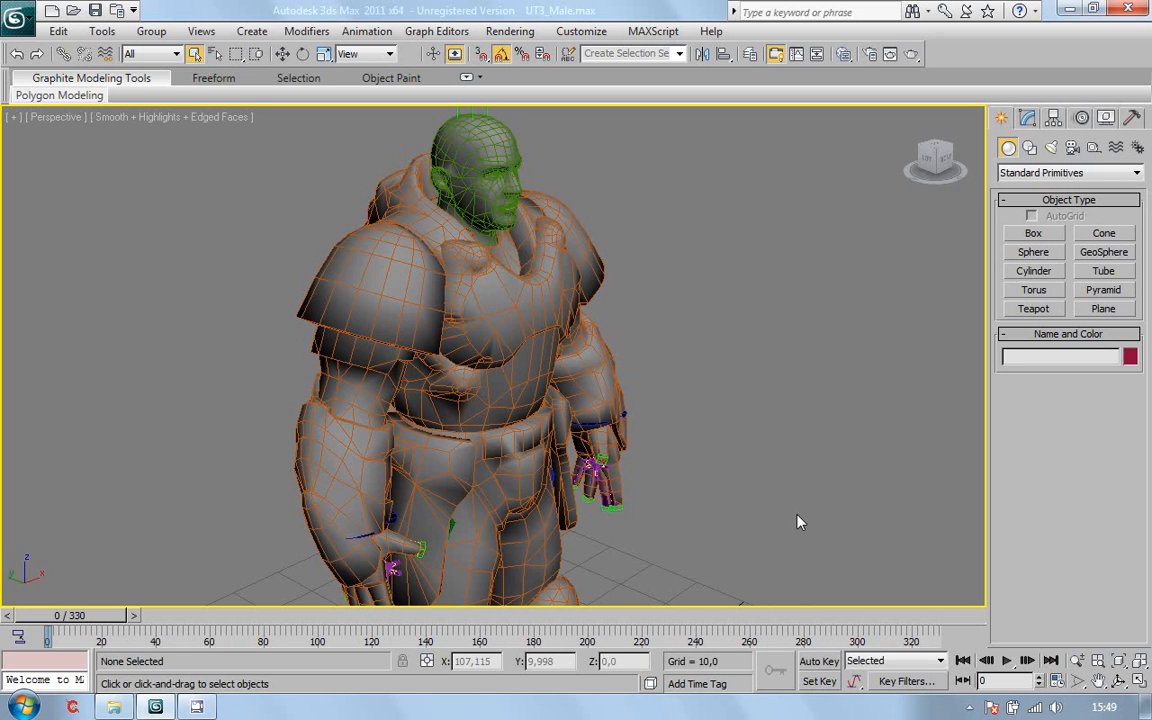
Step: Examine the armored male character from several angles in the perspective view
right_click(772, 411)
key("Escape")
scroll(772, 411, "down", 3)
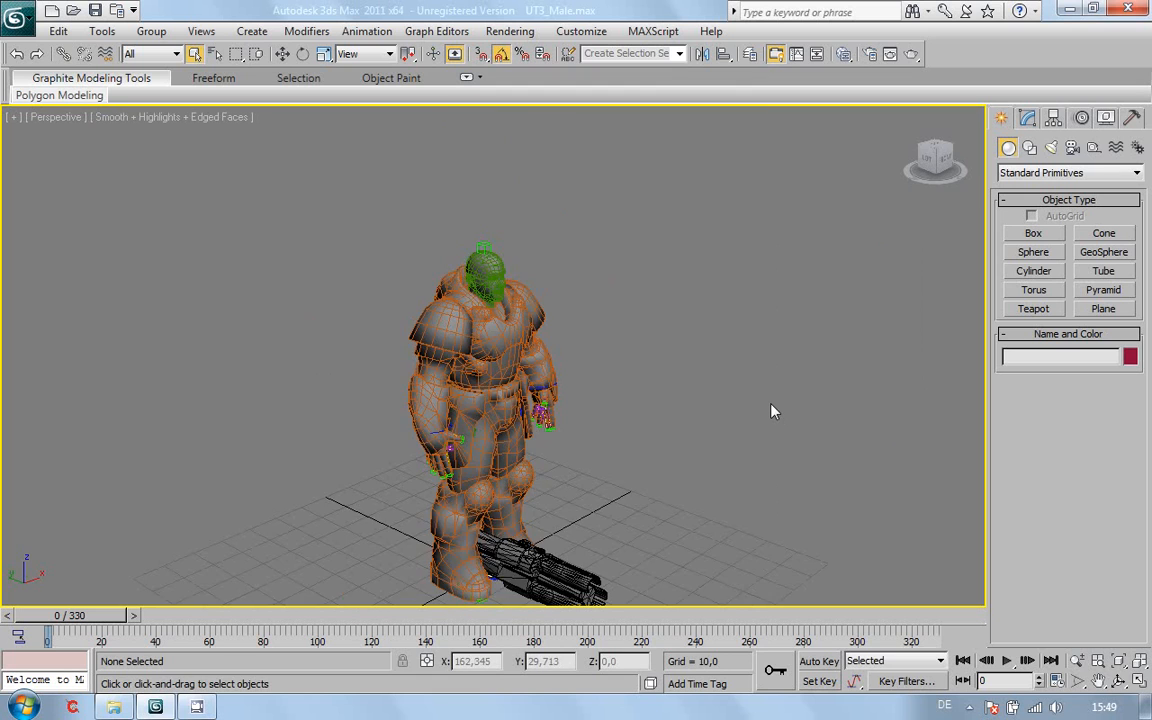
scroll(772, 411, "down", 3)
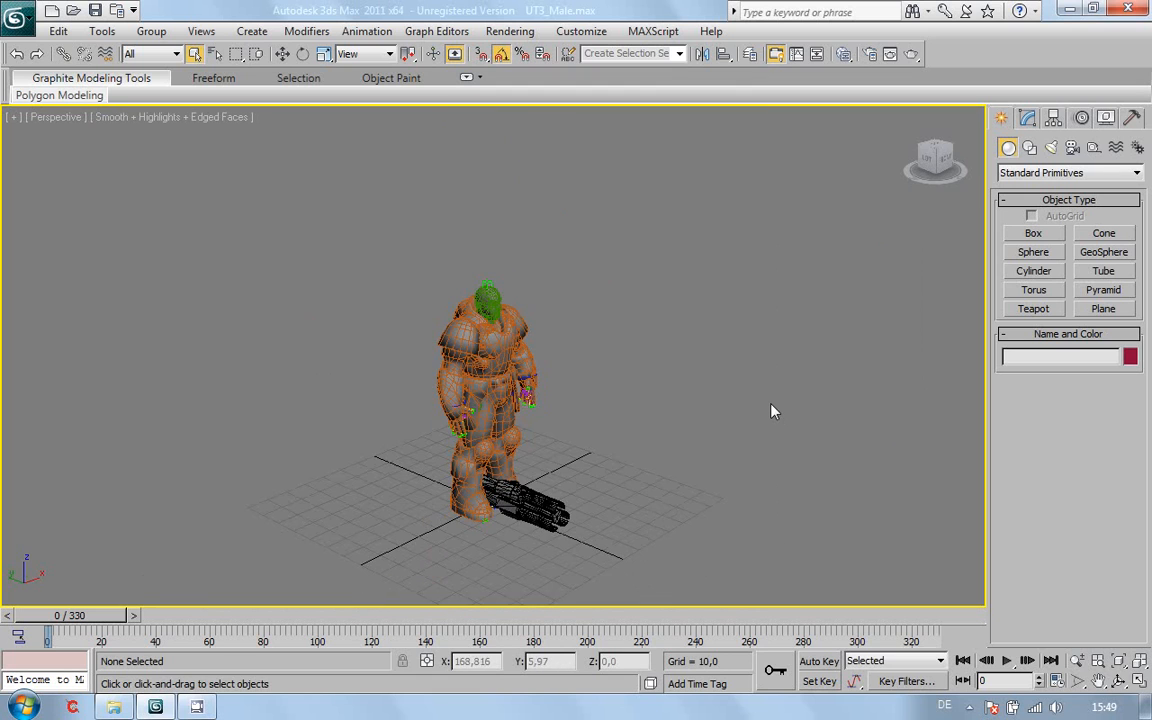
left_click(1120, 681)
left_click_drag(630, 450, 583, 408)
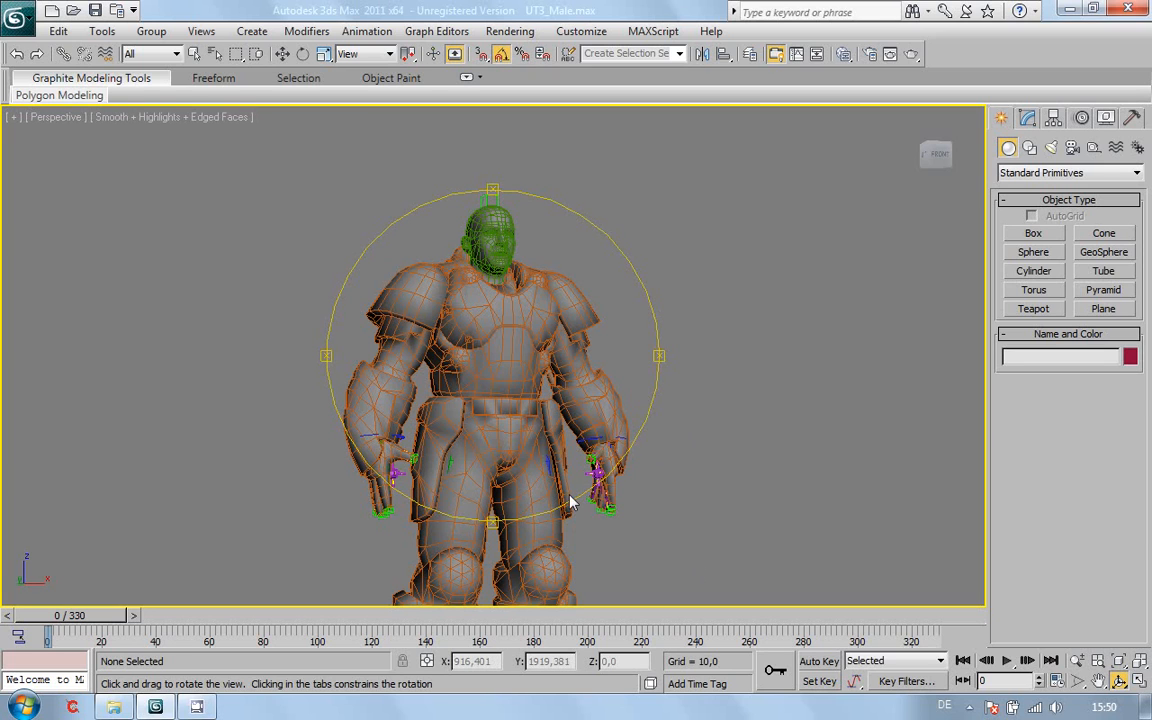
left_click_drag(570, 503, 473, 568)
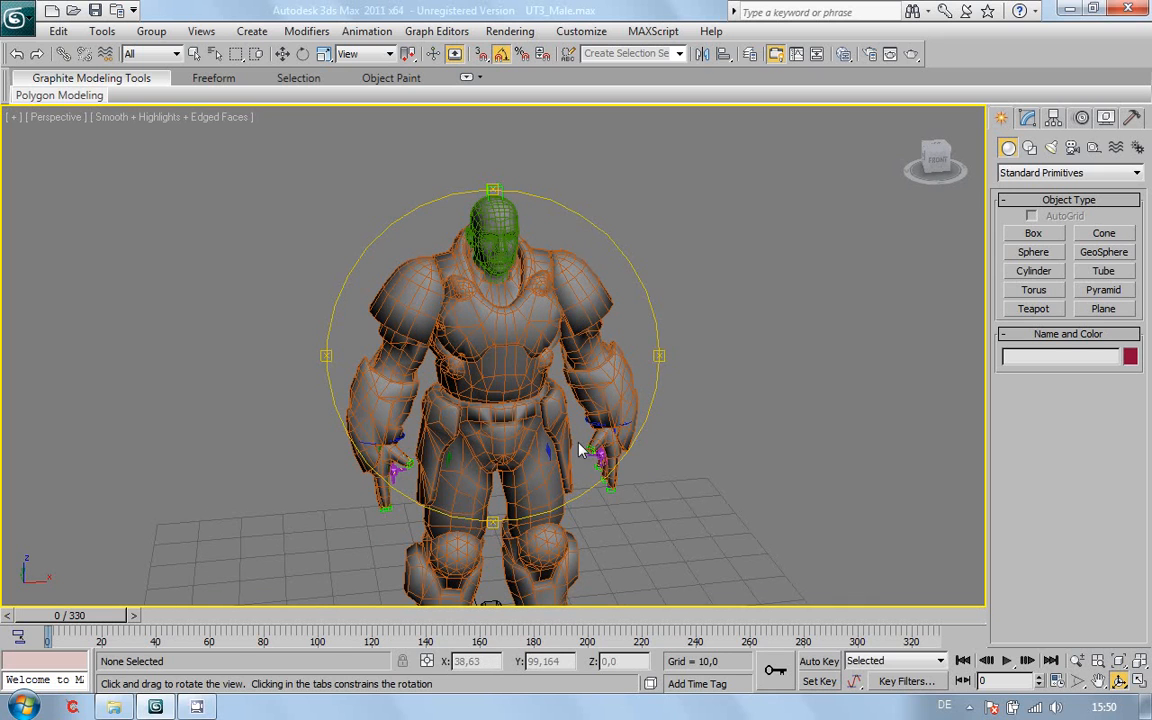
left_click_drag(548, 448, 562, 441)
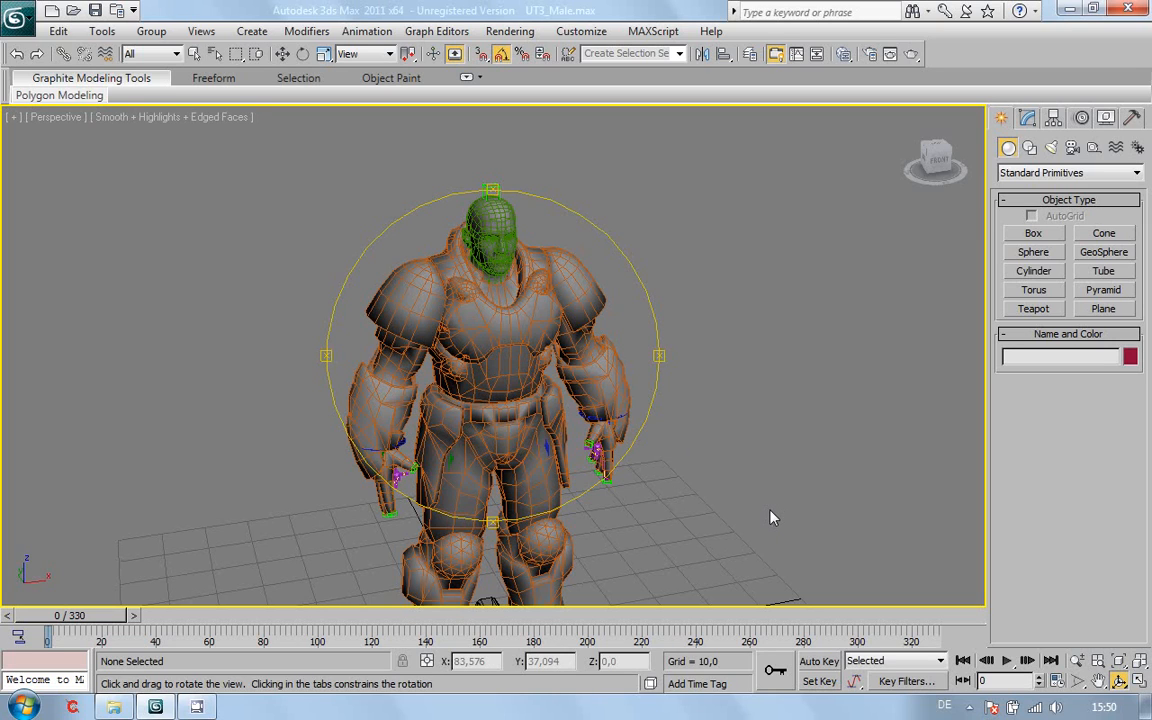
left_click_drag(800, 461, 515, 330)
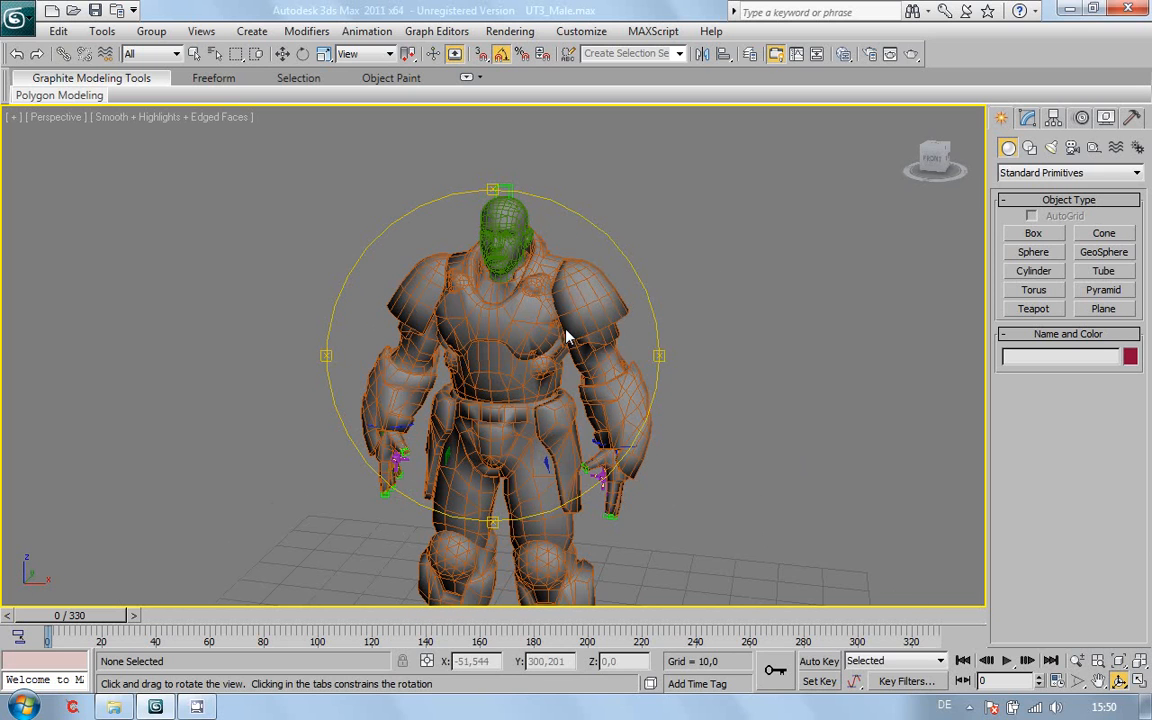
Step: Leave the orbit mode and unhide all objects in the scene
right_click(745, 221)
right_click(745, 218)
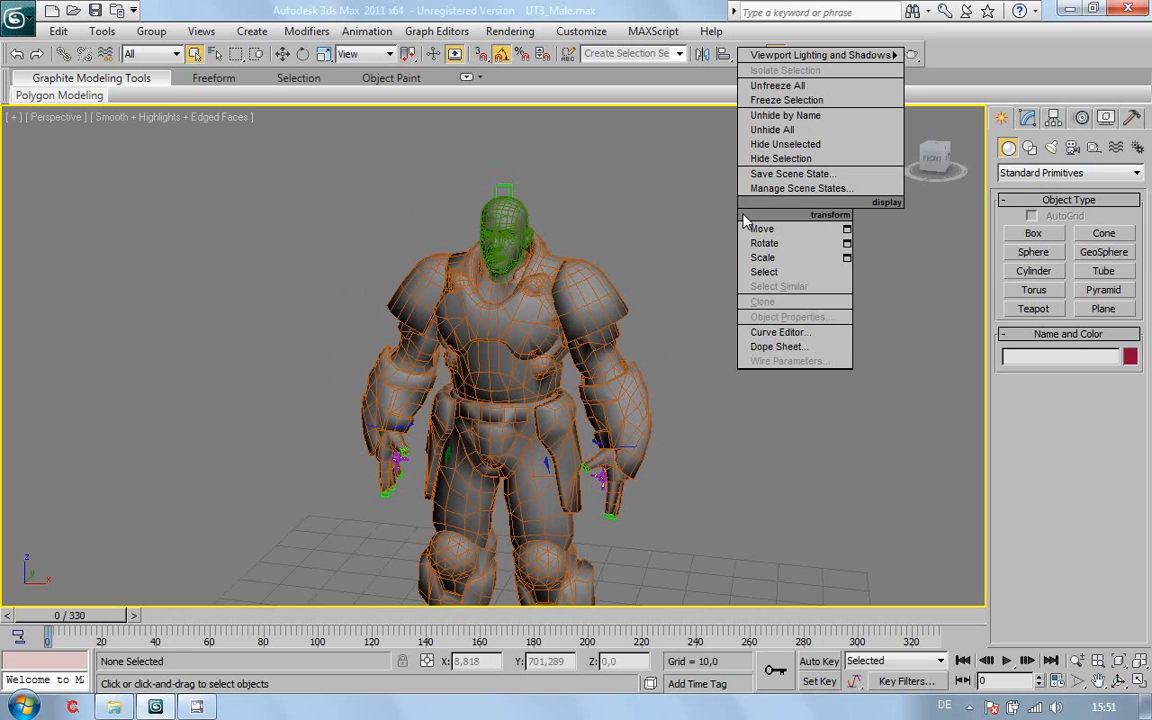
left_click(774, 134)
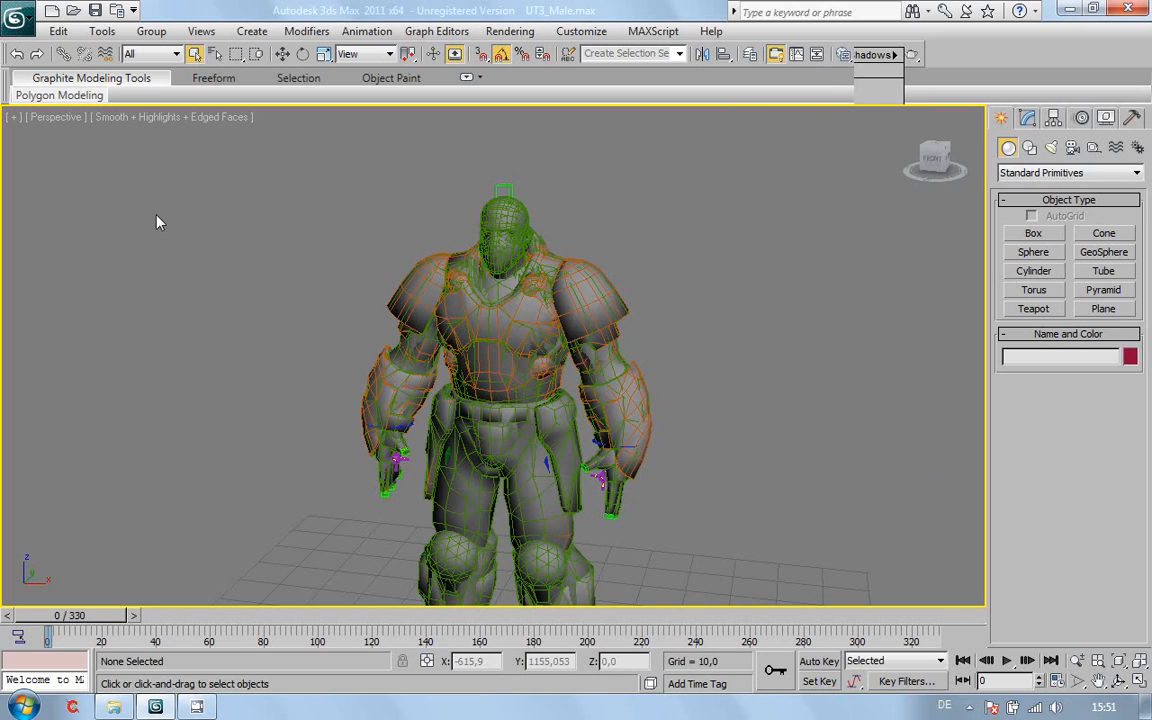
Step: List the scene objects for selection by name and display them with their child hierarchy
left_click(220, 56)
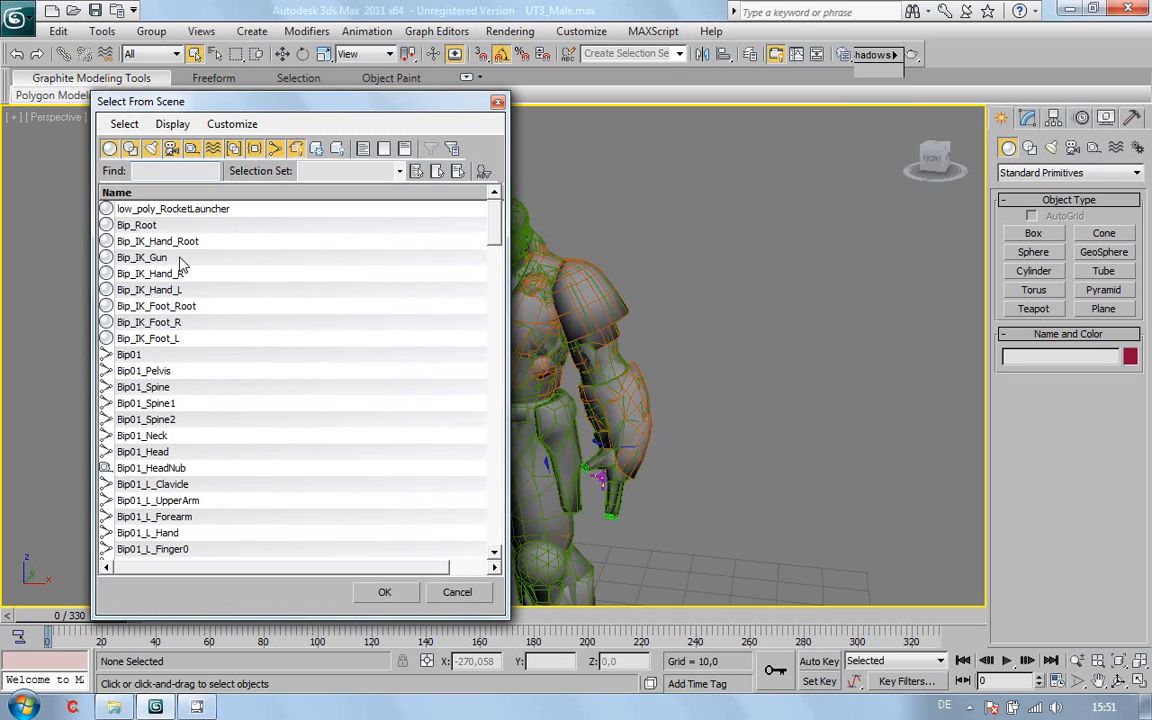
left_click(178, 125)
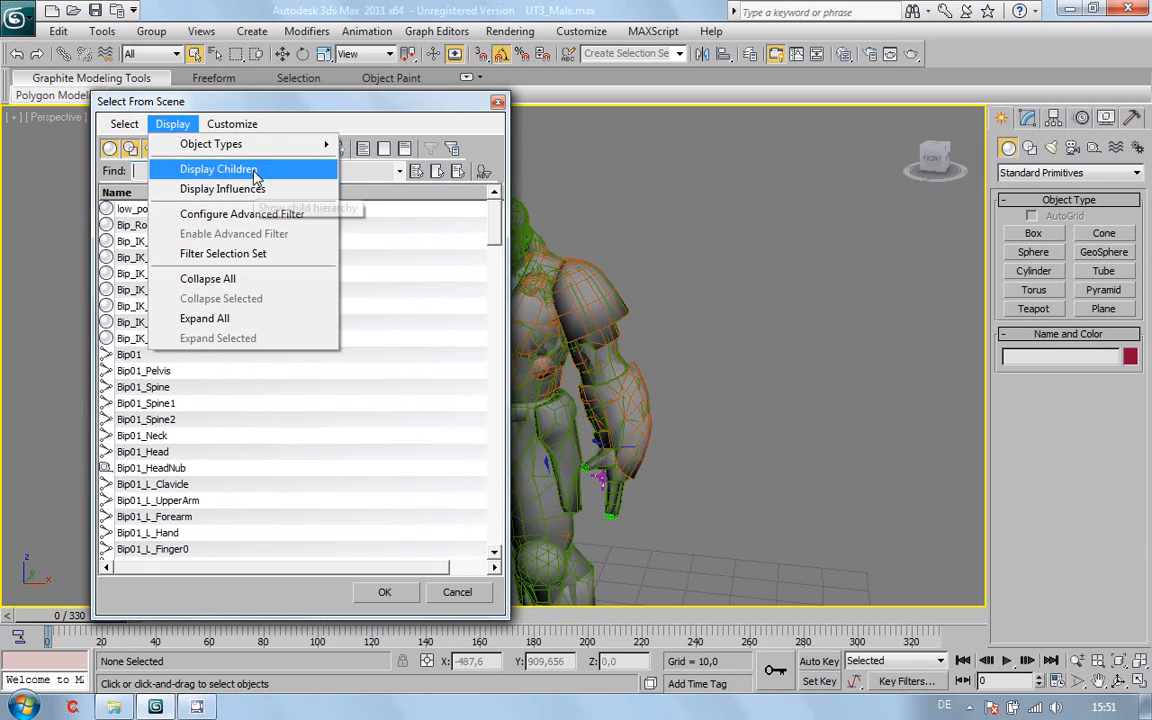
left_click(230, 168)
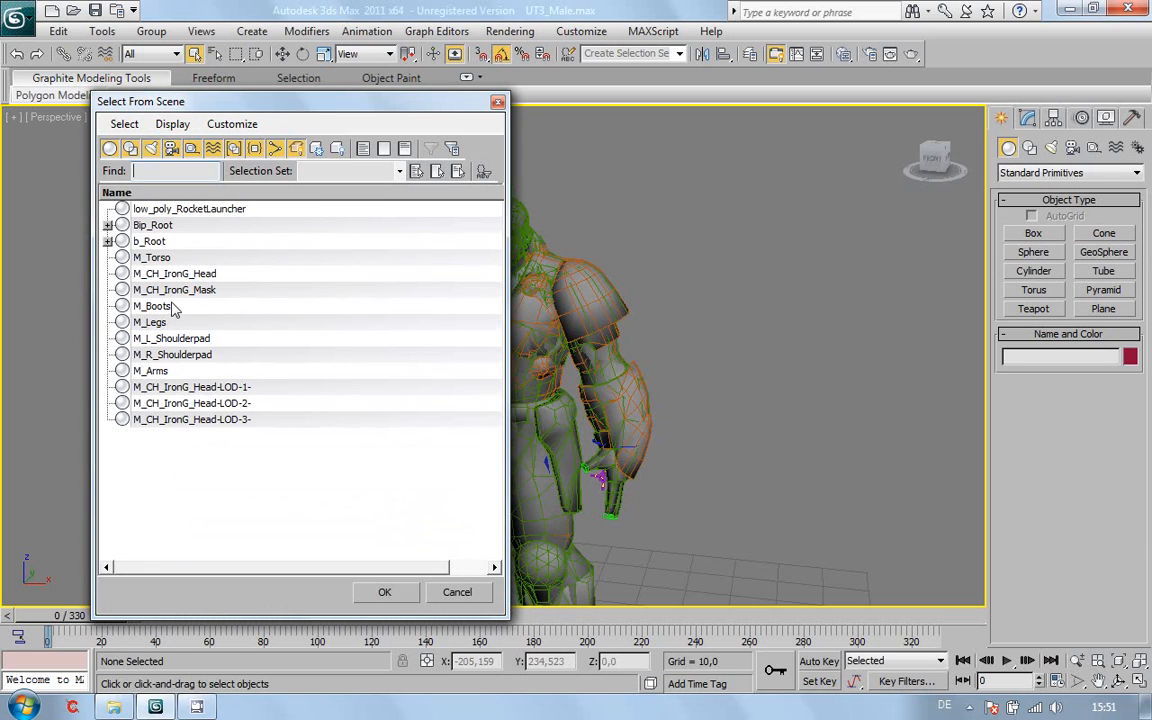
Step: Delete low_poly_RocketLauncher and every character mesh except M_Arms, including the three head LOD meshes
left_click(235, 212)
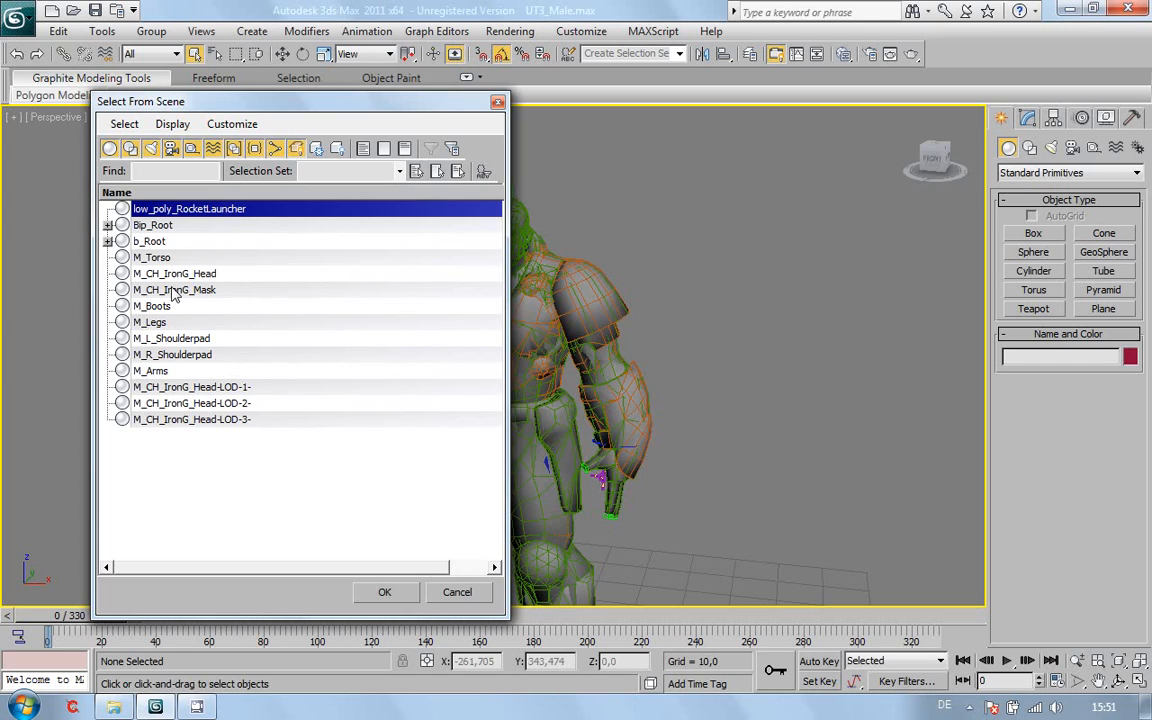
left_click(185, 257, "ctrl")
left_click(213, 273, "ctrl")
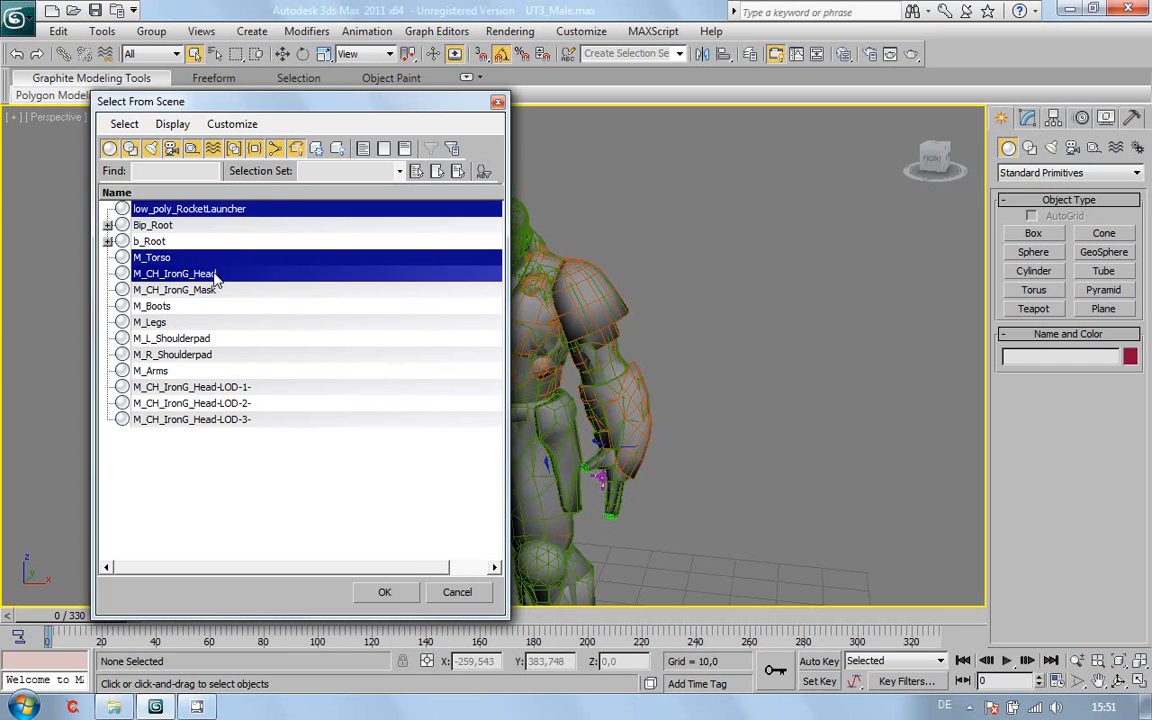
left_click(242, 290, "ctrl")
left_click(195, 307, "ctrl")
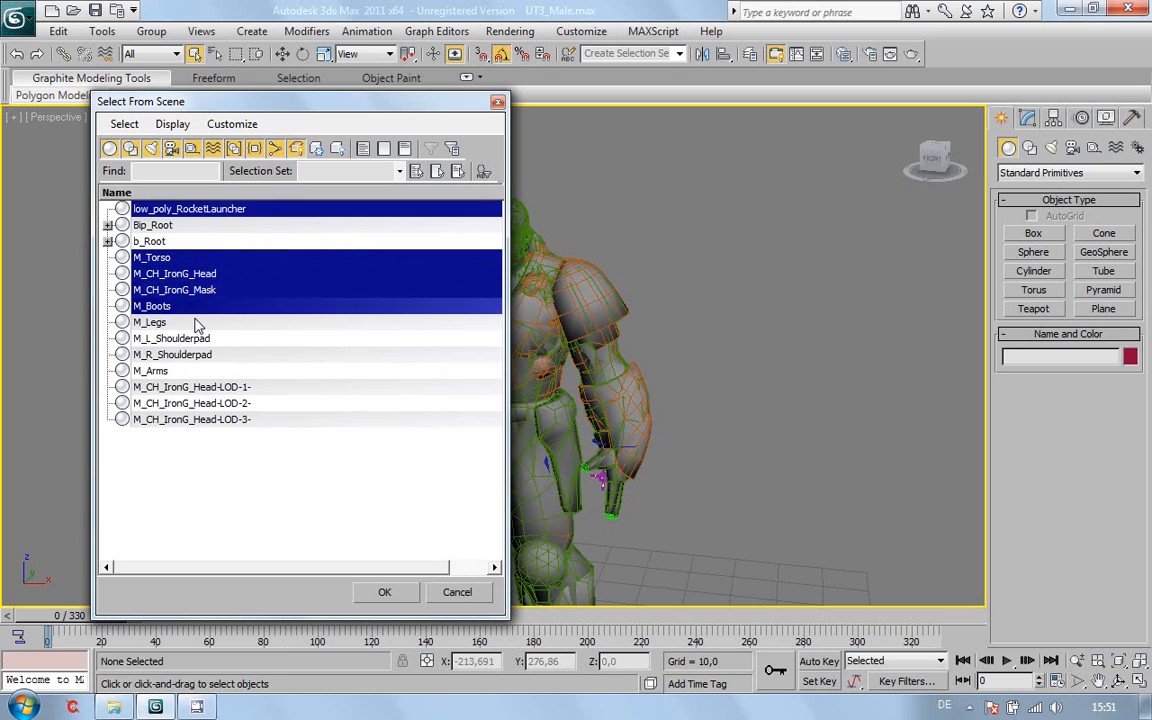
left_click(180, 322, "ctrl")
left_click(185, 338, "ctrl")
left_click(200, 355, "ctrl")
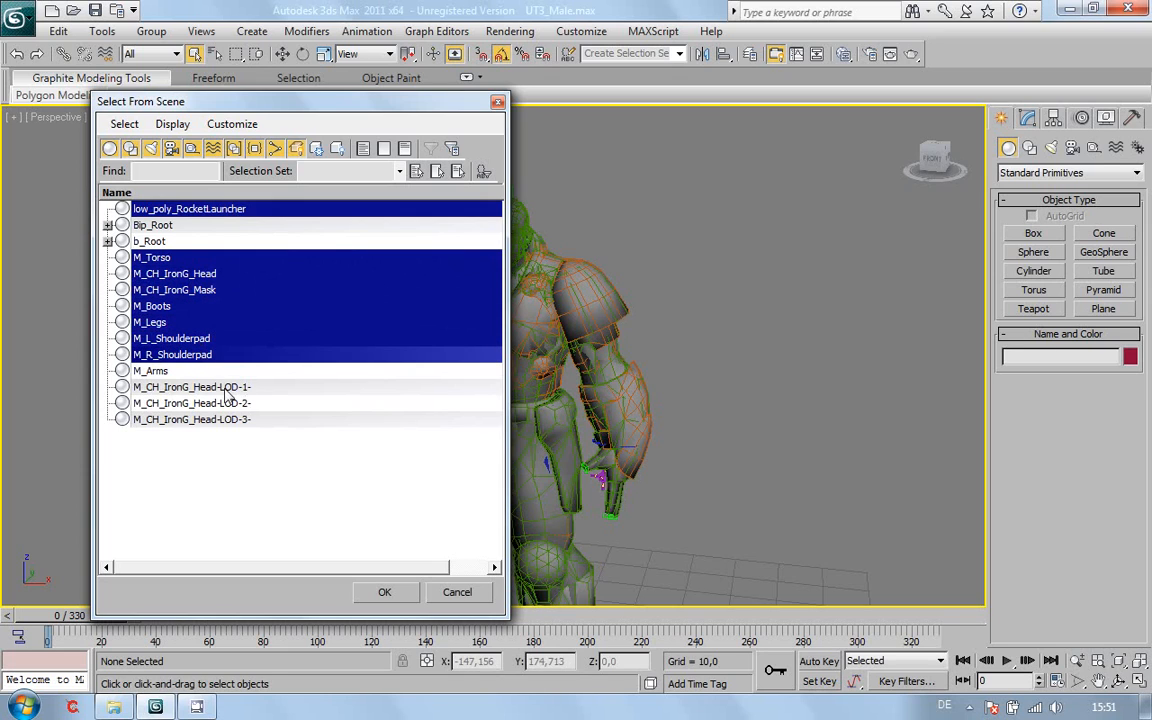
left_click(197, 387, "ctrl")
left_click(212, 403, "ctrl")
left_click(213, 419, "ctrl")
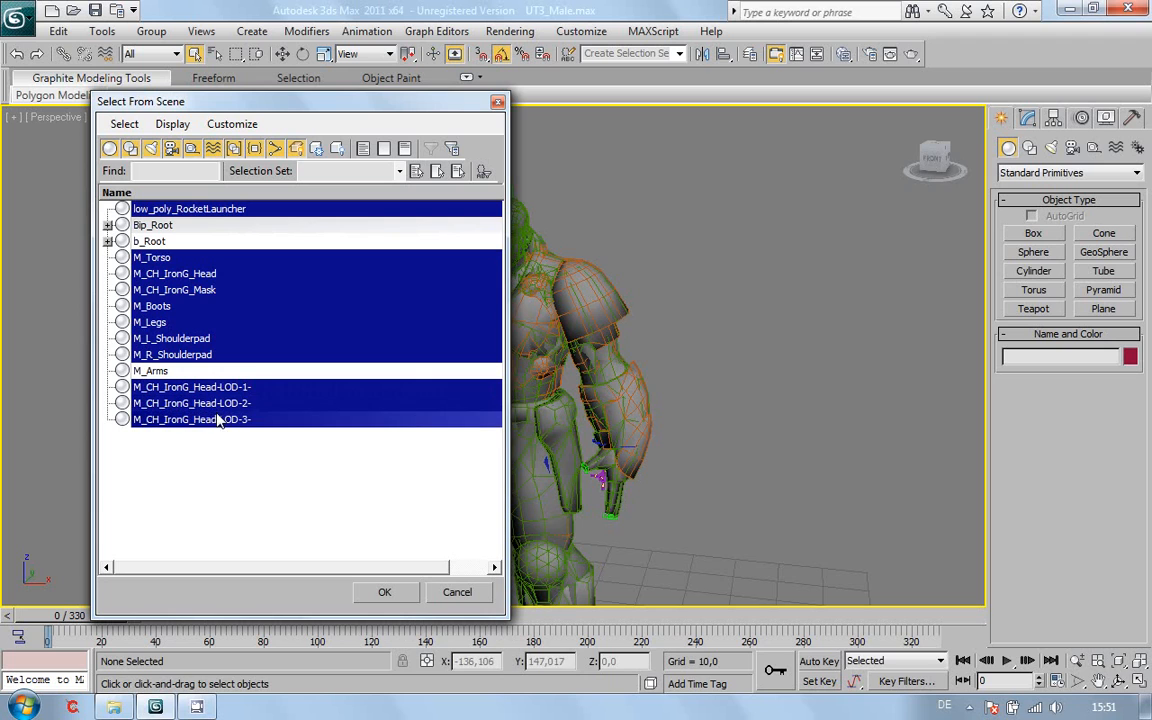
left_click(396, 596)
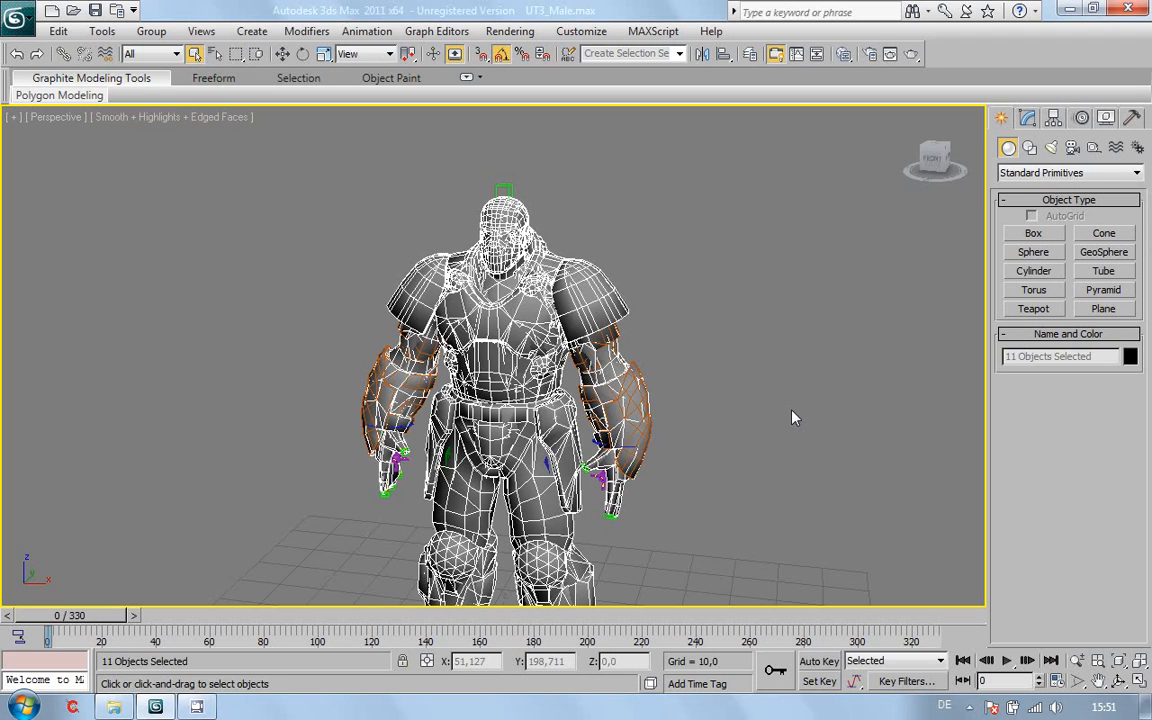
key("Delete")
left_click_drag(73, 615, 6, 605)
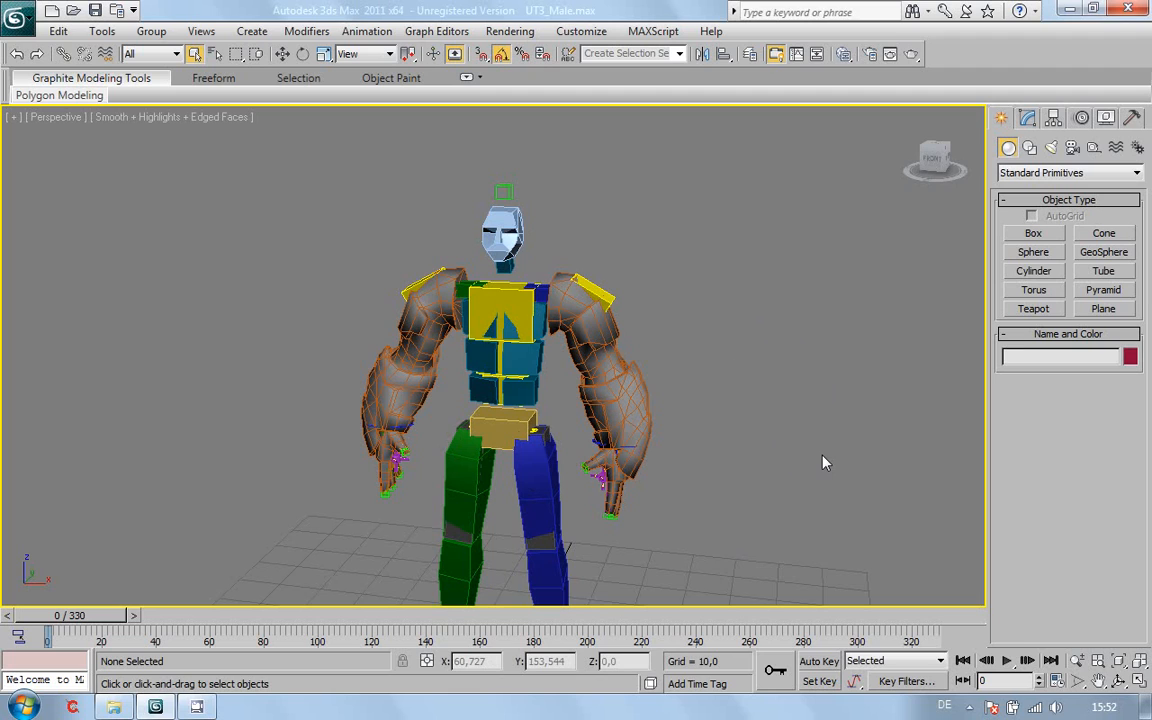
Step: Expand the whole object hierarchy in the scene selection list, with only the Bip_Root branch collapsed
left_click(216, 55)
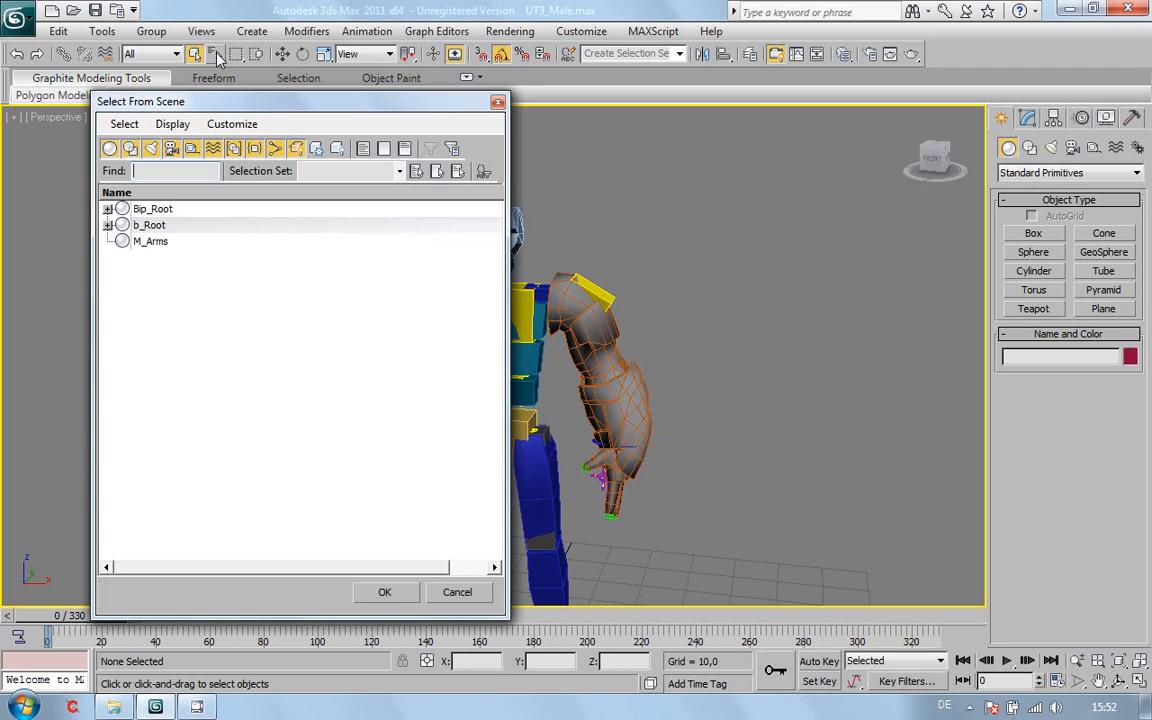
left_click(107, 225)
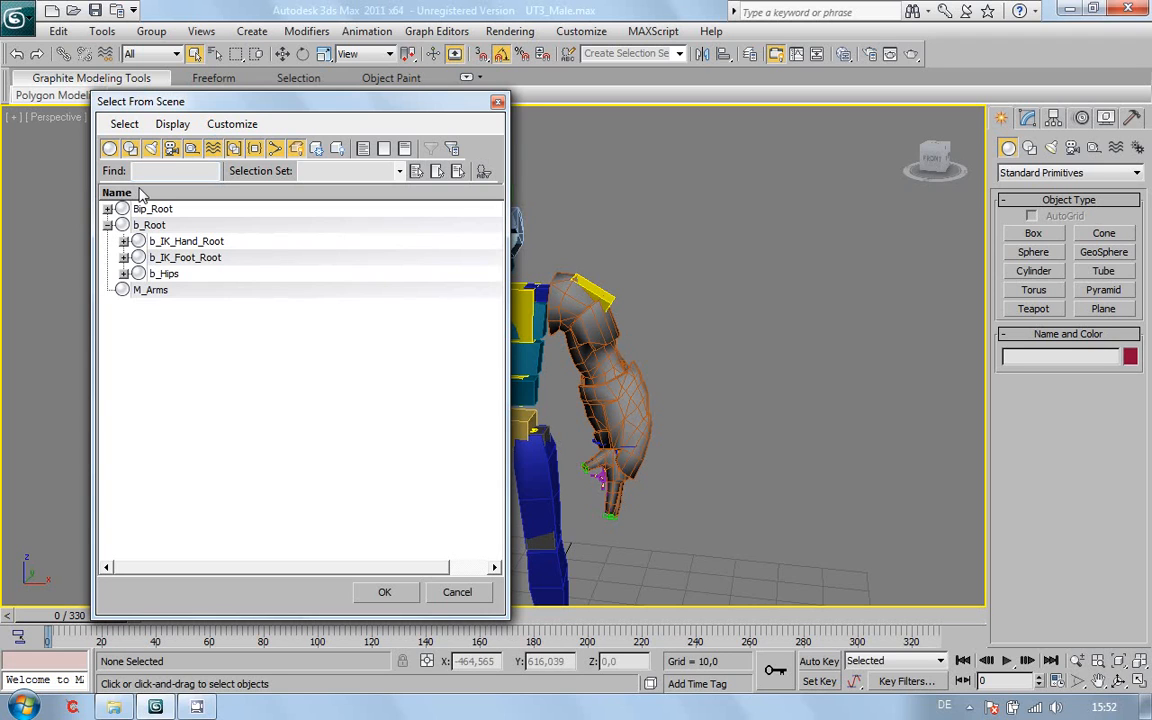
left_click(173, 124)
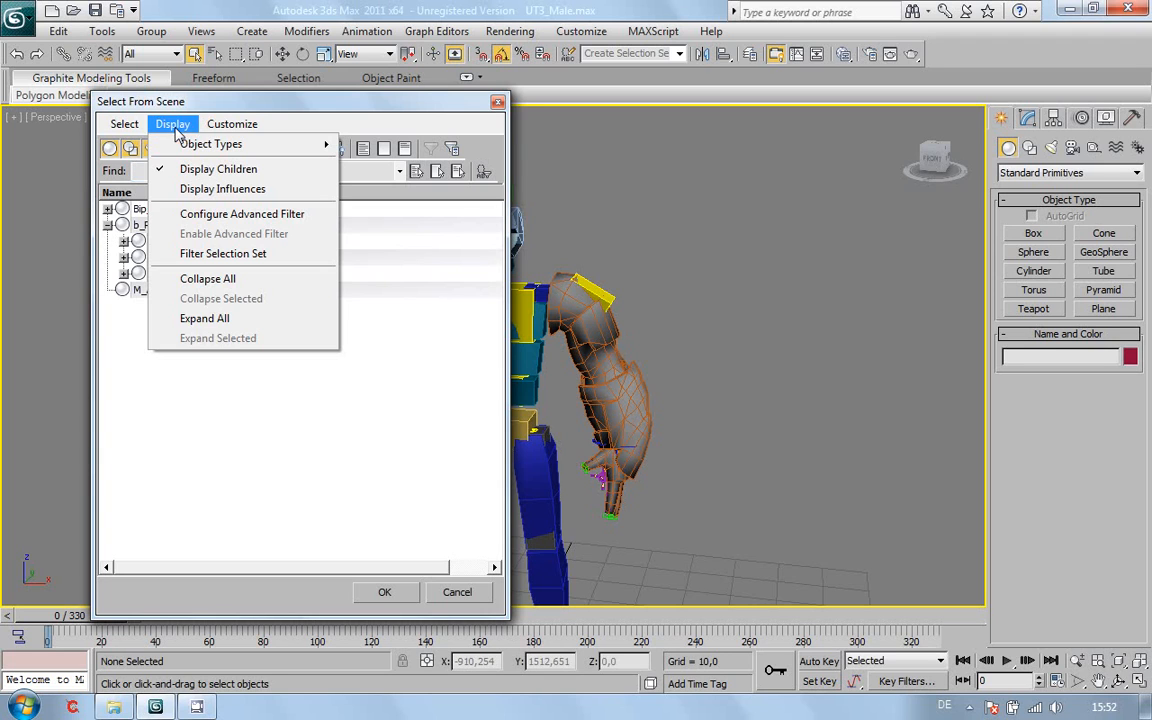
left_click(190, 318)
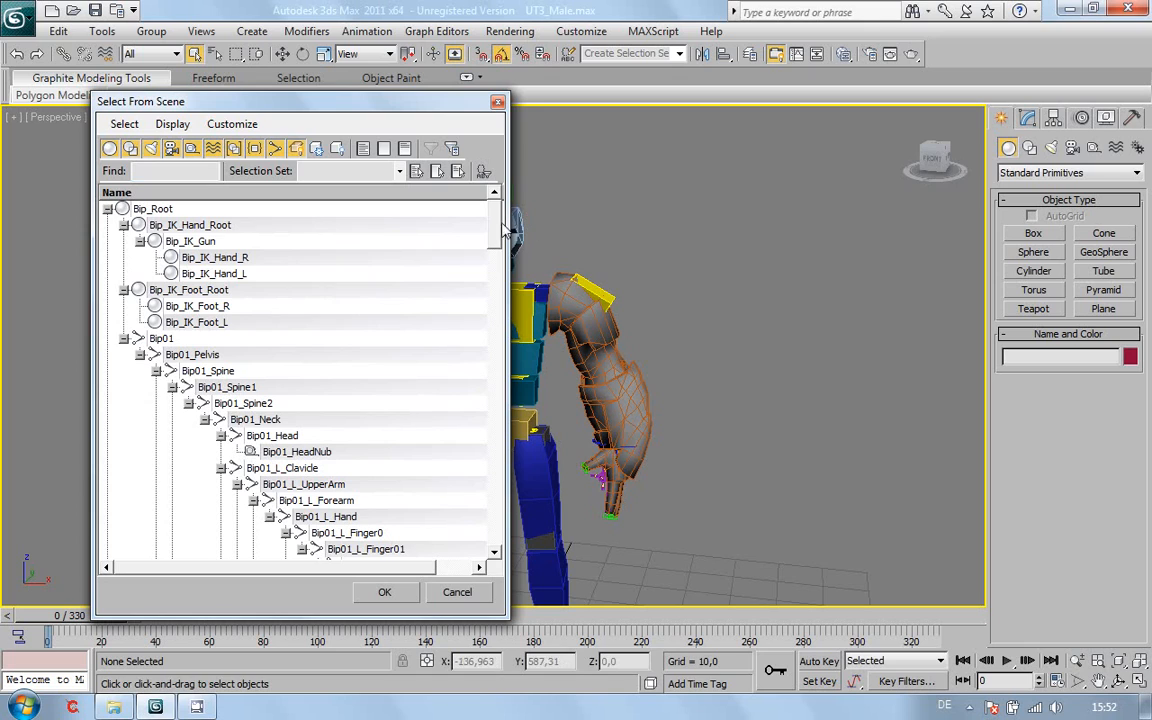
left_click(108, 208)
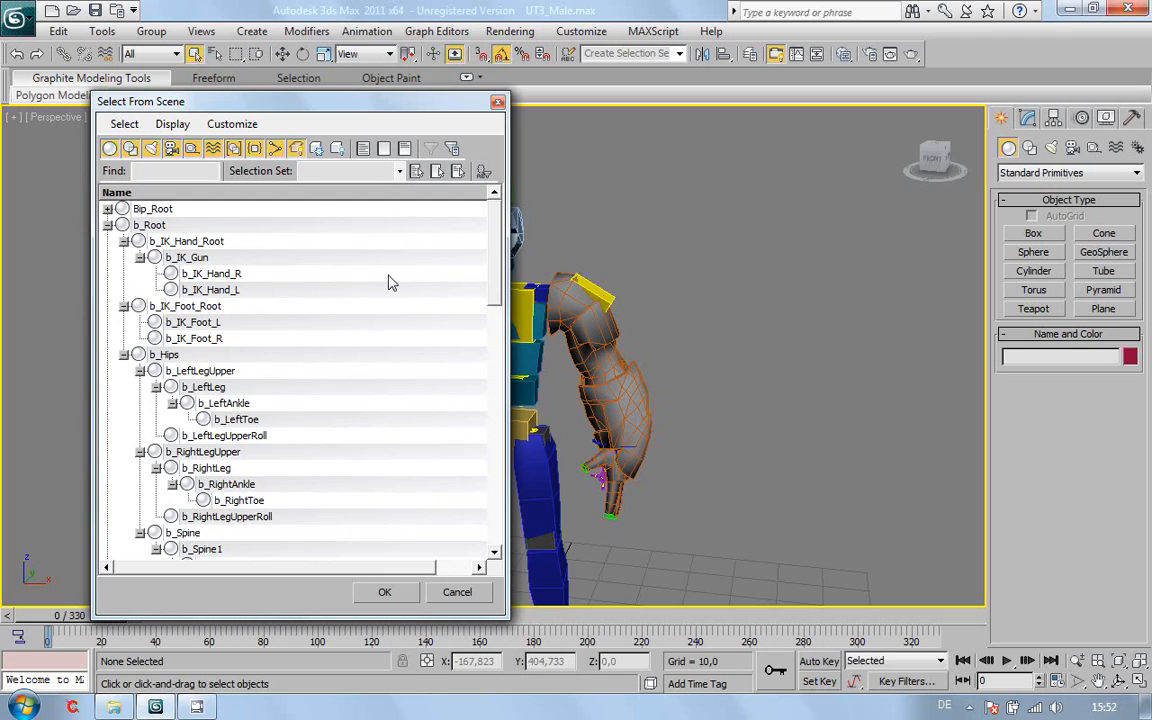
Step: Mark the bones from b_Root down to b_Spine1 in the scene selection list, including the IK and both leg branches
left_click_drag(502, 270, 506, 520)
scroll(446, 386, "up", 15)
left_click(168, 228)
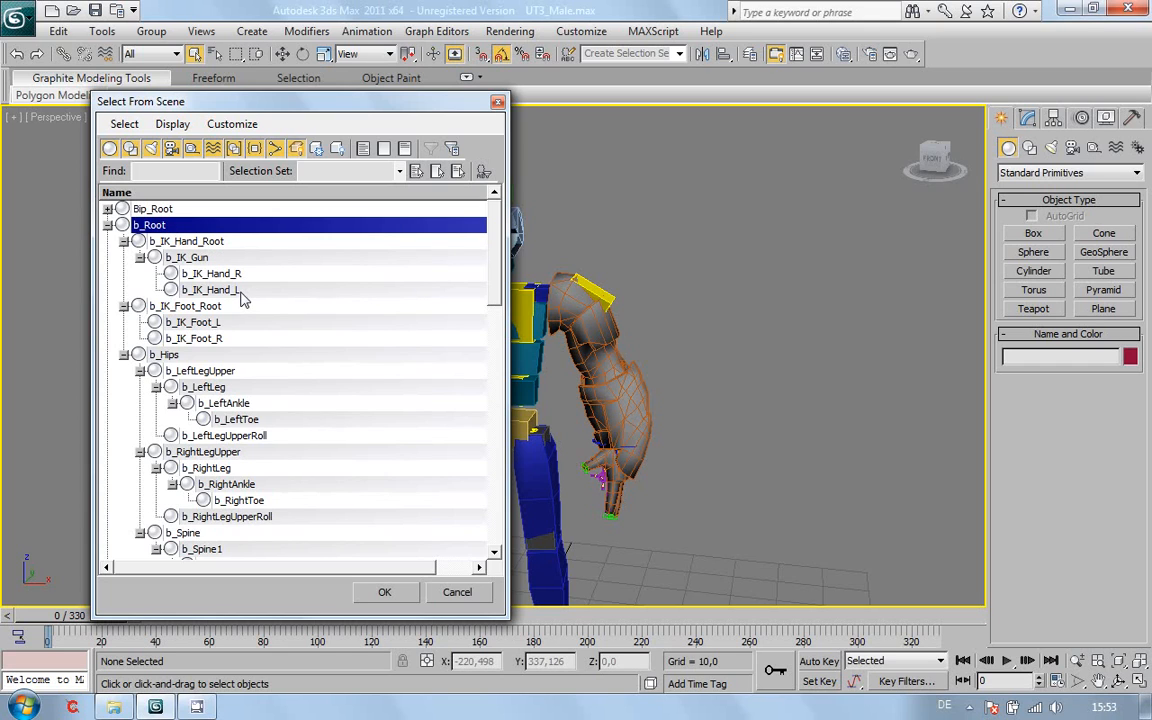
left_click(241, 340, "shift")
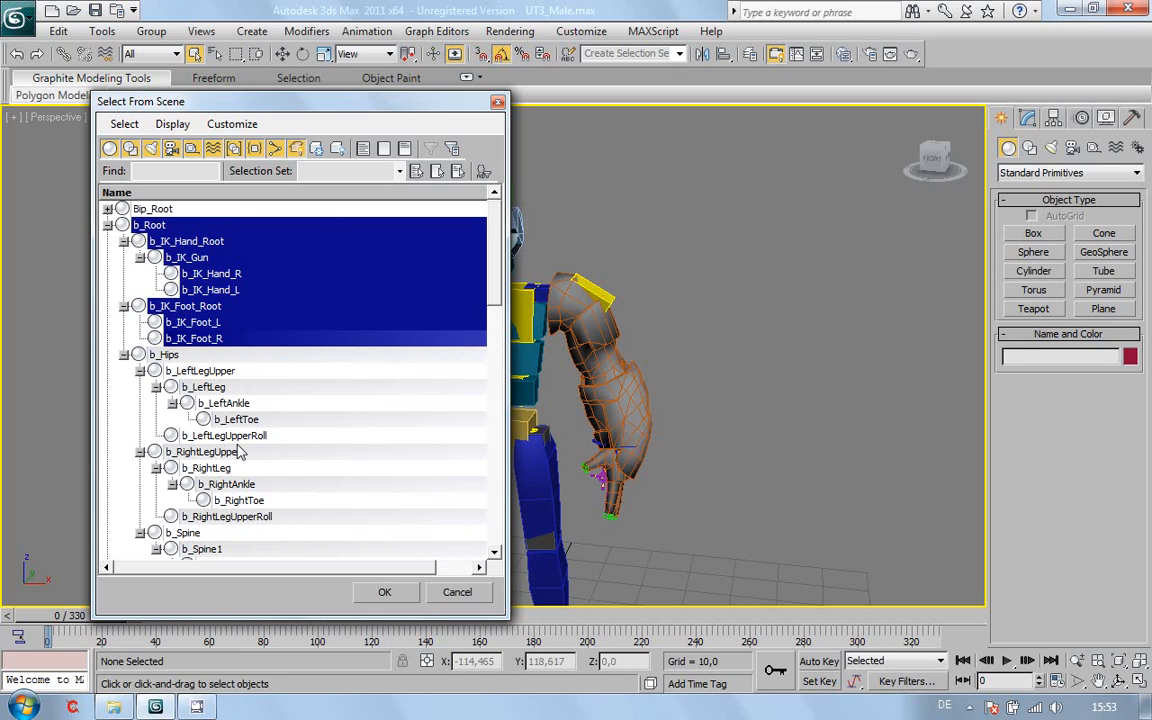
left_click(230, 517, "shift")
scroll(494, 300, "down", 1)
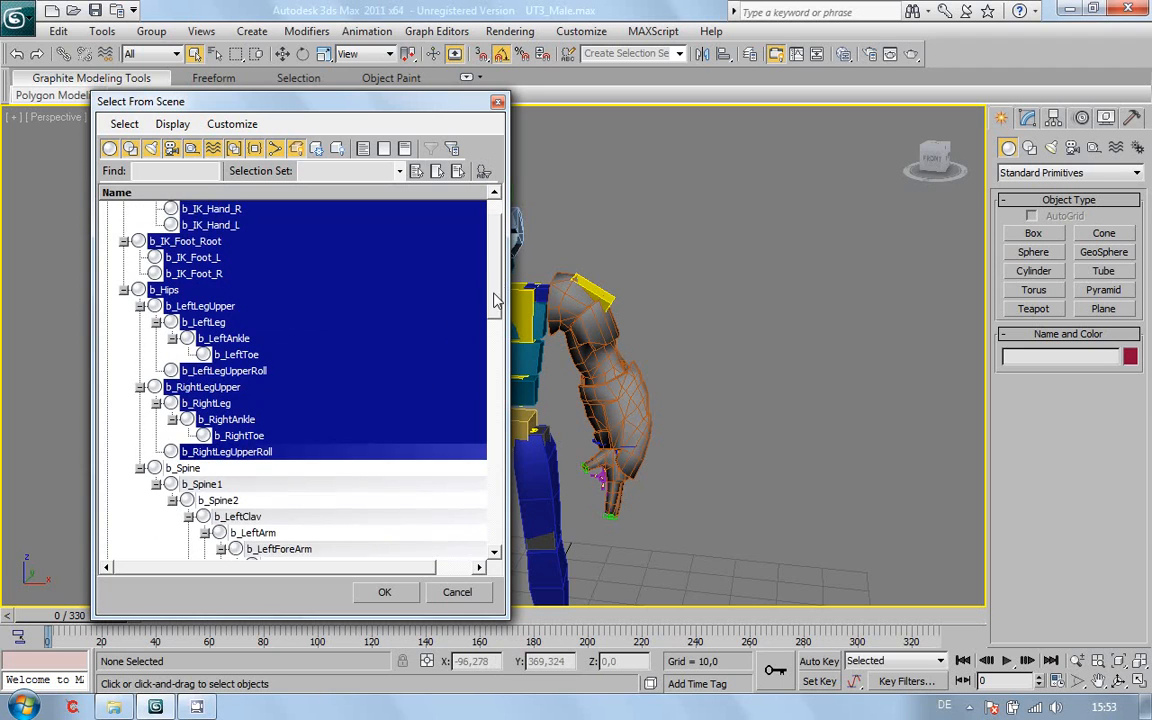
scroll(494, 300, "down", 3)
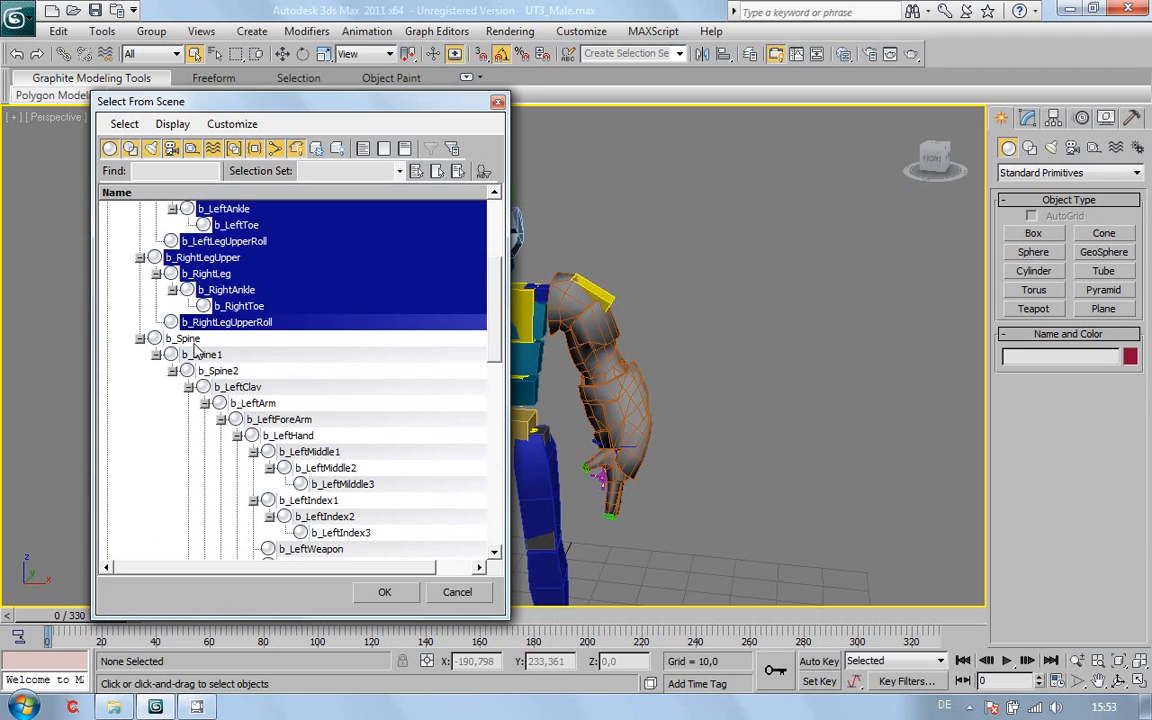
left_click(195, 340, "shift")
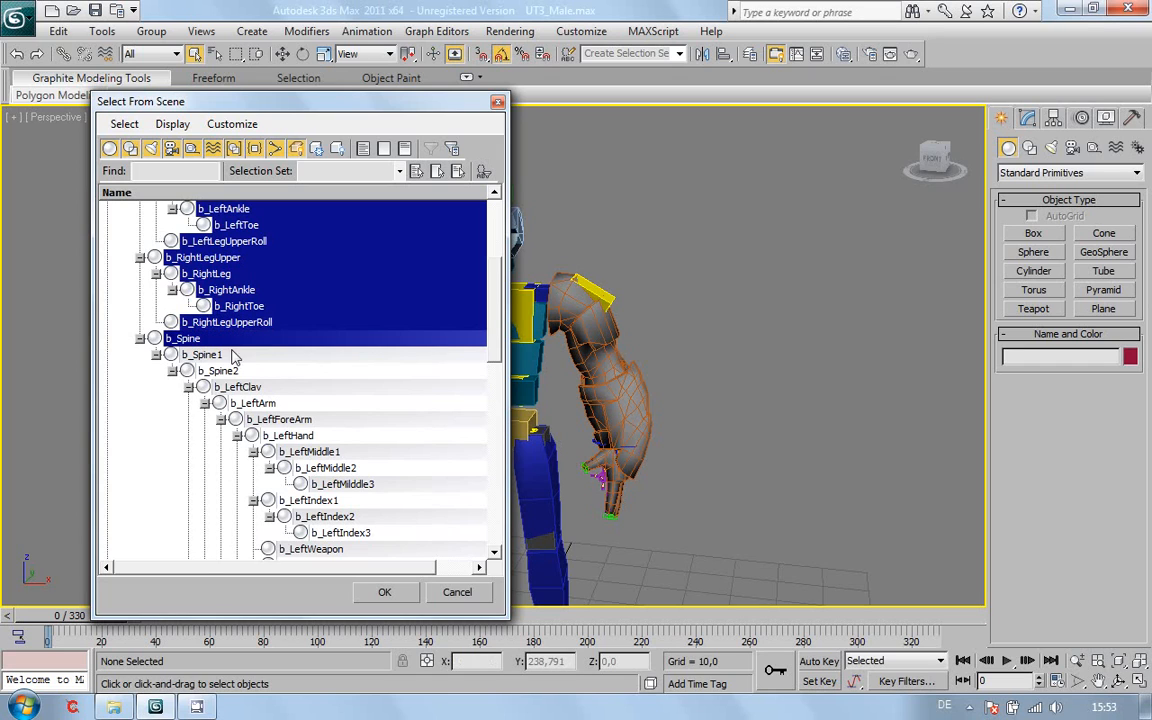
left_click(215, 355, "shift")
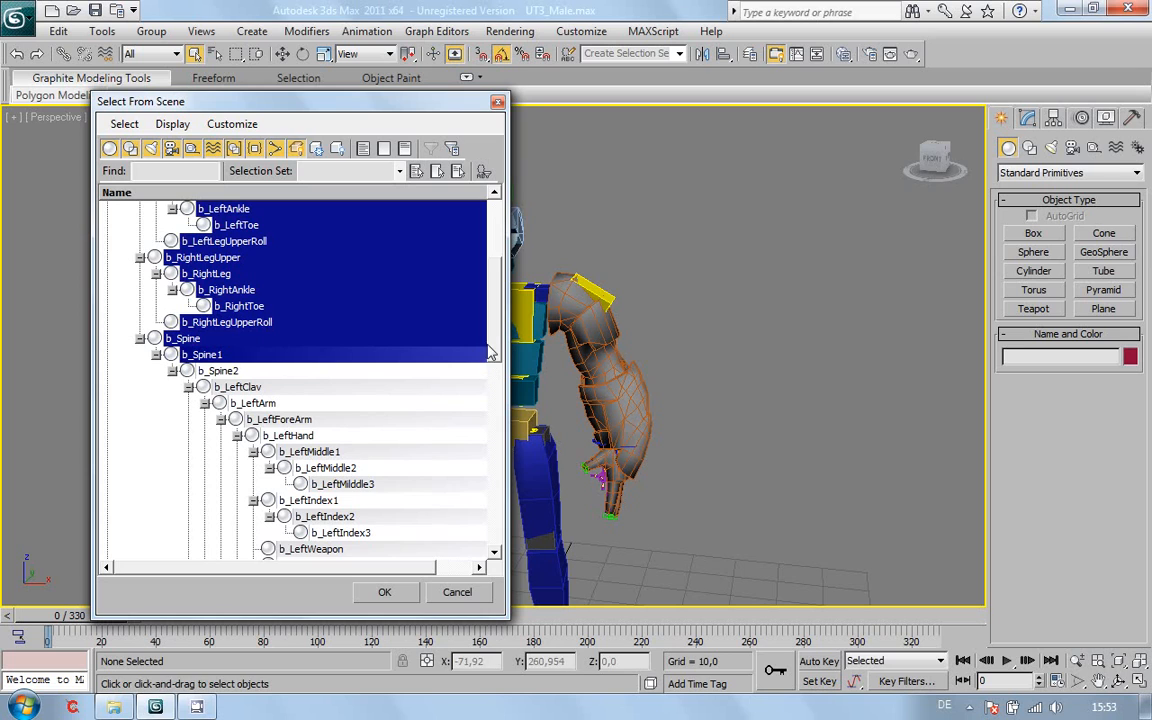
Step: Add b_Neck, b_Head, b_RightShoulderPad and b_LeftShoulderPad to the marked bones and delete them all from the scene
left_click_drag(494, 345, 494, 385)
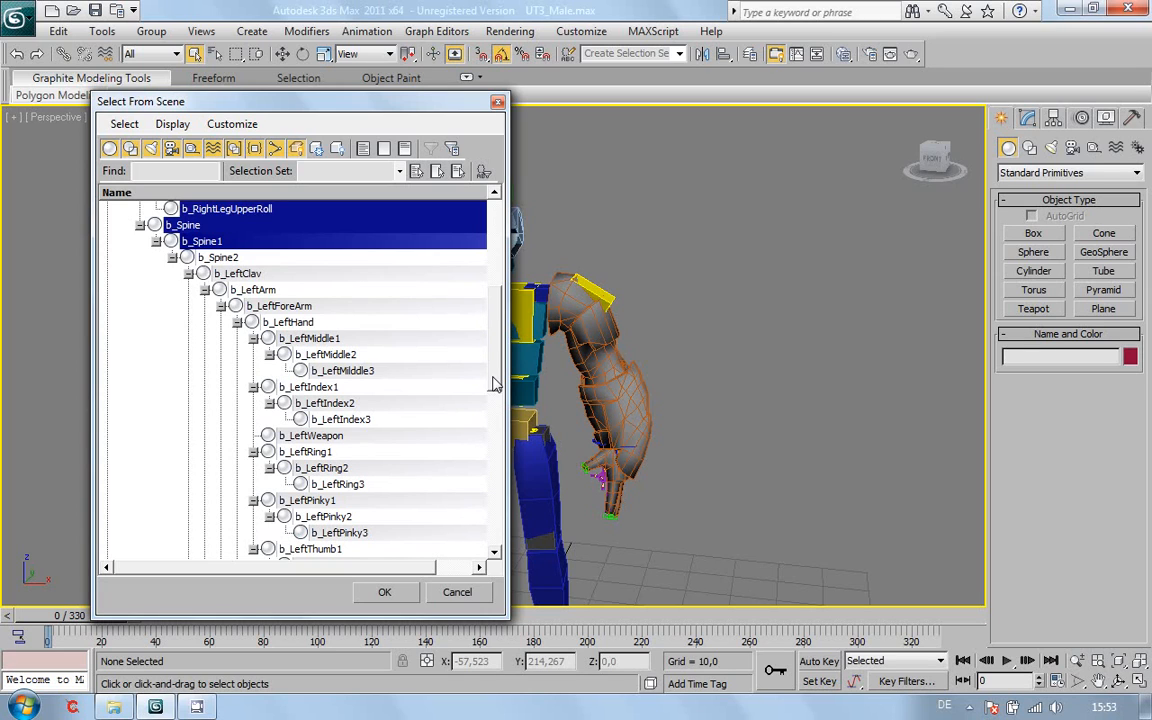
left_click_drag(494, 383, 482, 483)
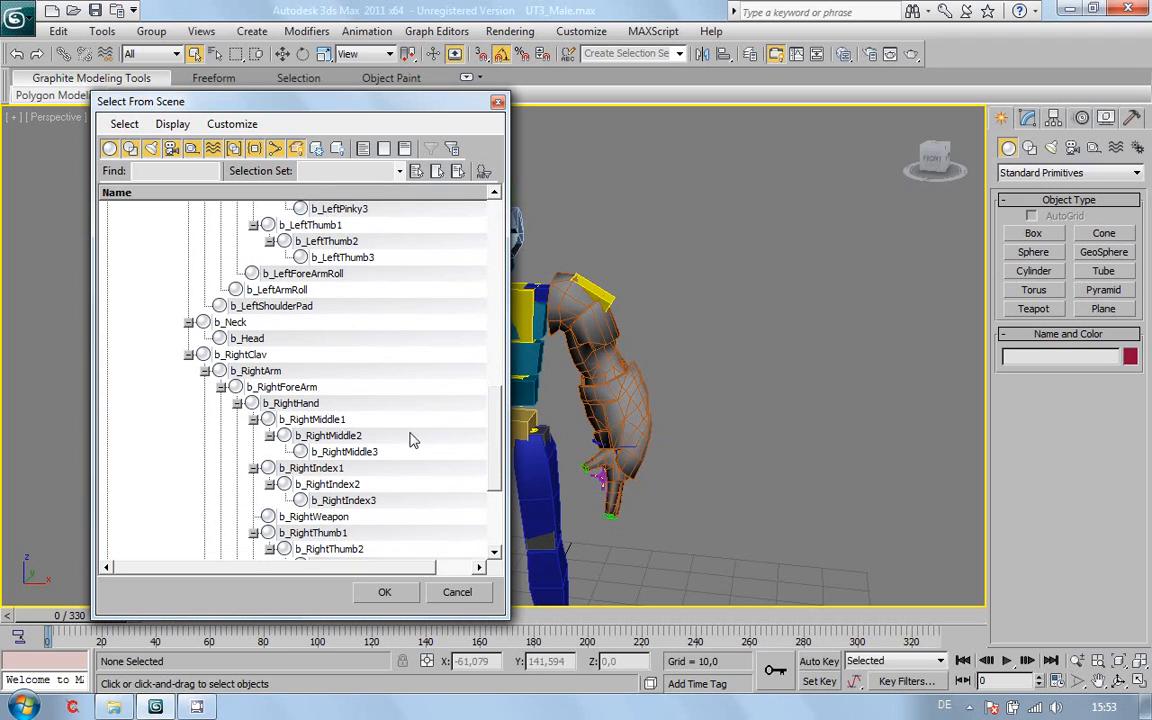
left_click(232, 322)
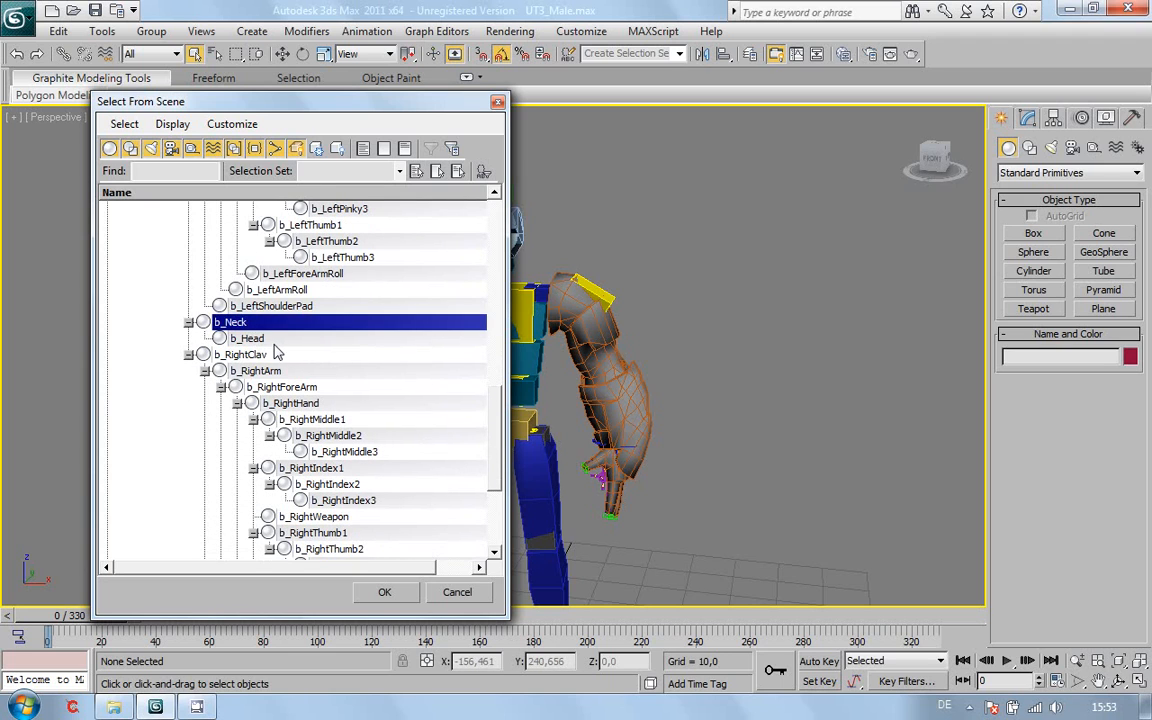
left_click(248, 338, "ctrl")
left_click_drag(492, 425, 492, 505)
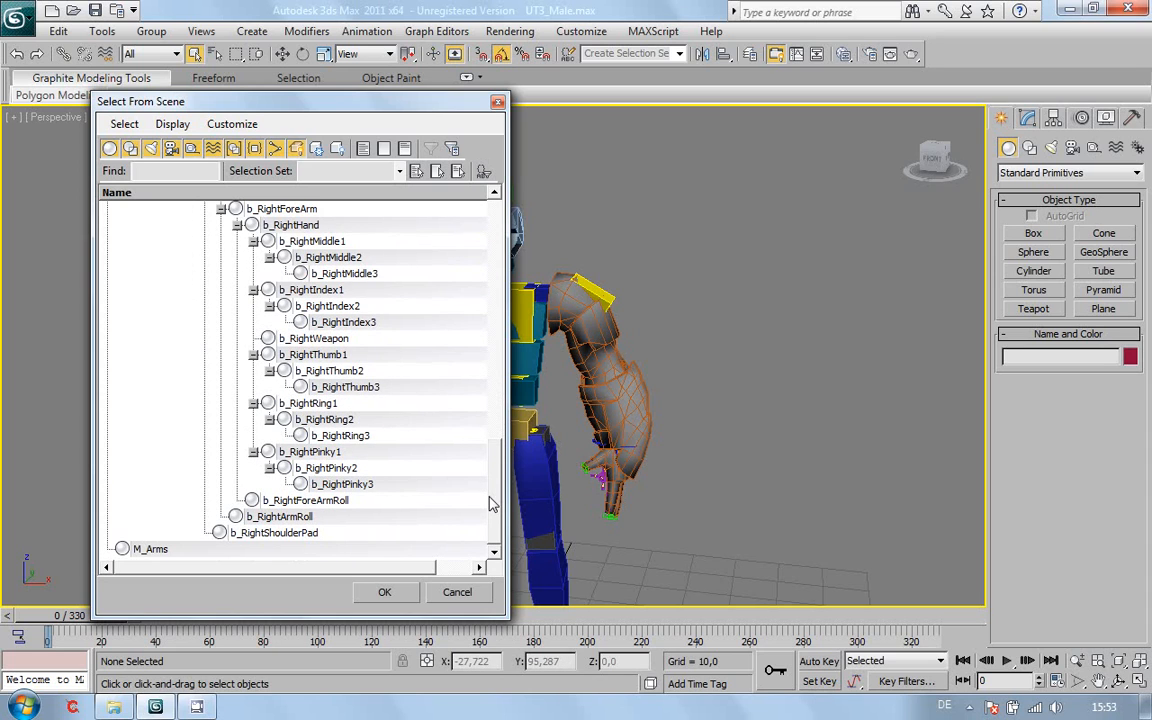
left_click(311, 537)
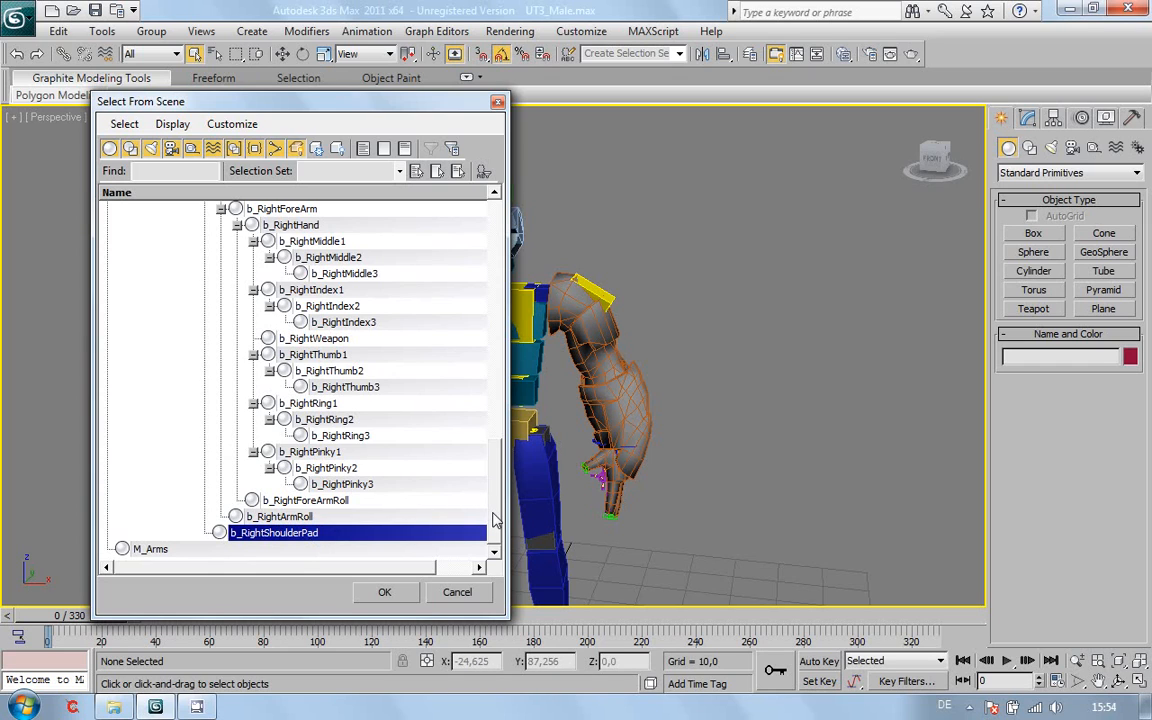
left_click_drag(497, 522, 502, 511)
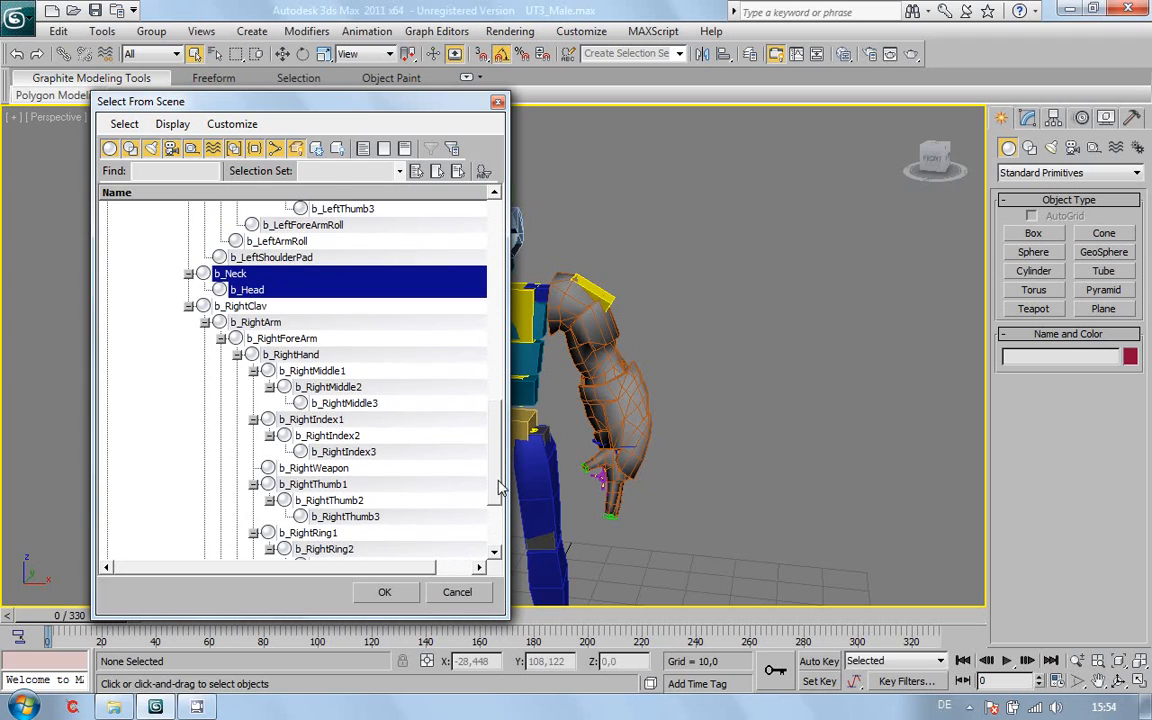
scroll(500, 487, "up", 1)
left_click(313, 307, "ctrl")
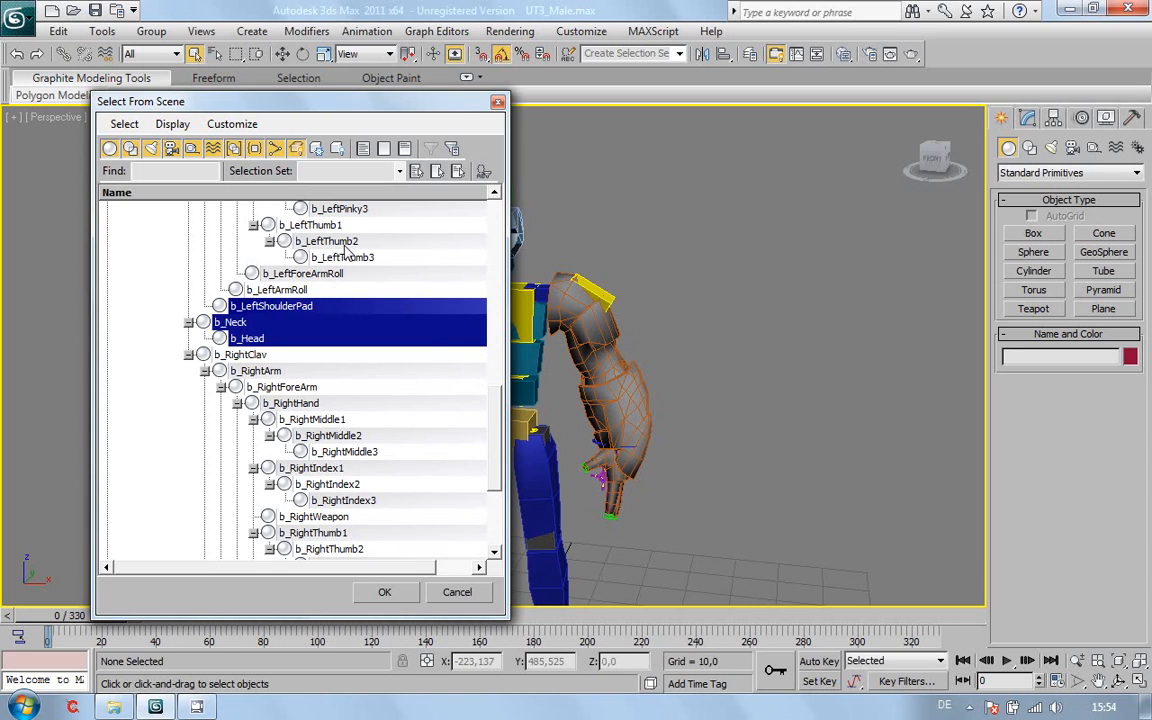
left_click(384, 591)
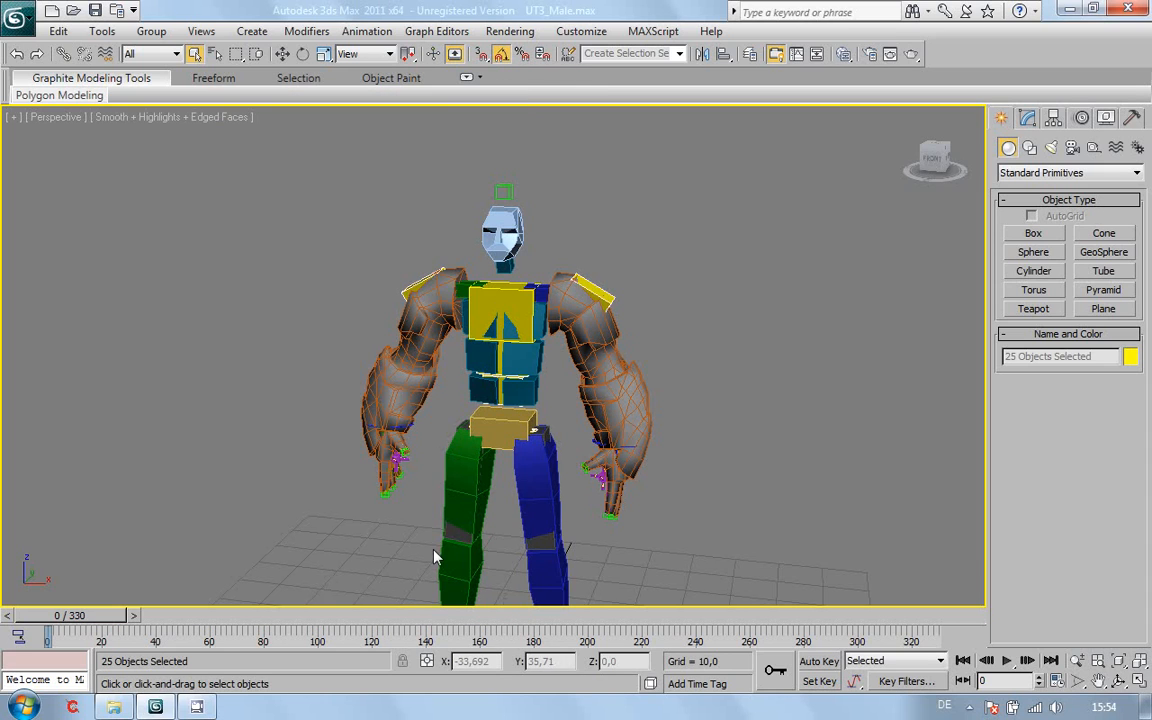
left_click(764, 378)
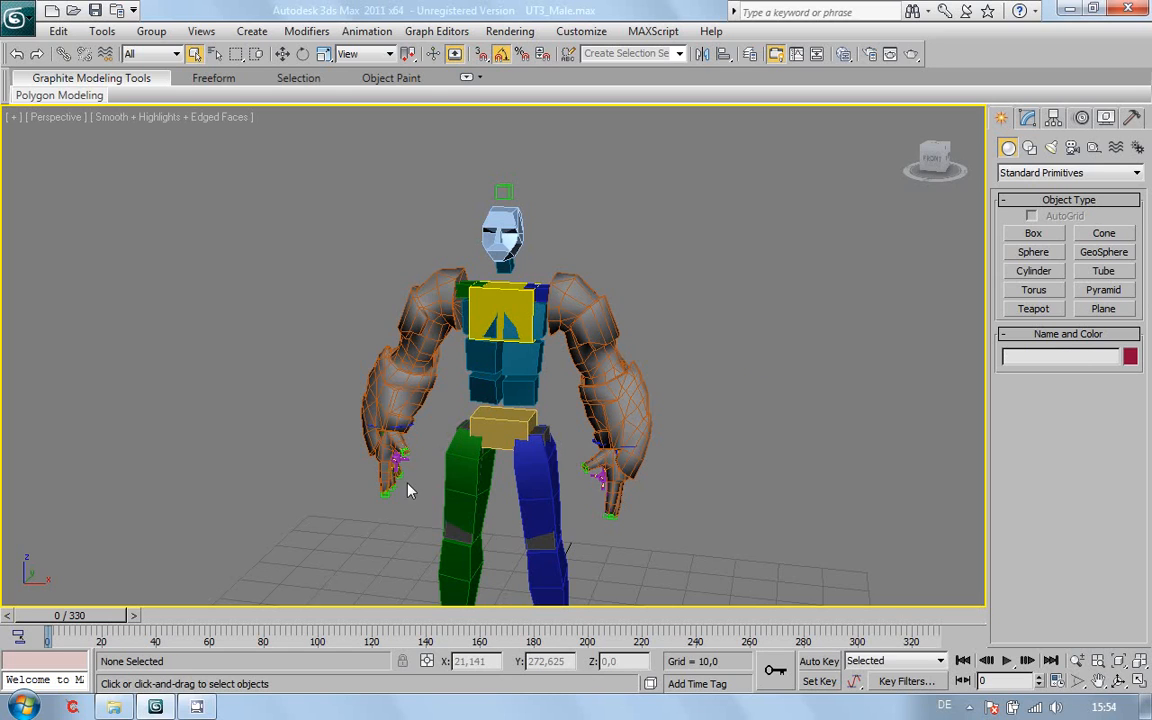
Step: Scrub the timeline briefly, then list the scene objects by name with every hierarchy branch expanded, including Bip_Root
left_click_drag(72, 616, 30, 616)
key("q")
left_click(214, 54)
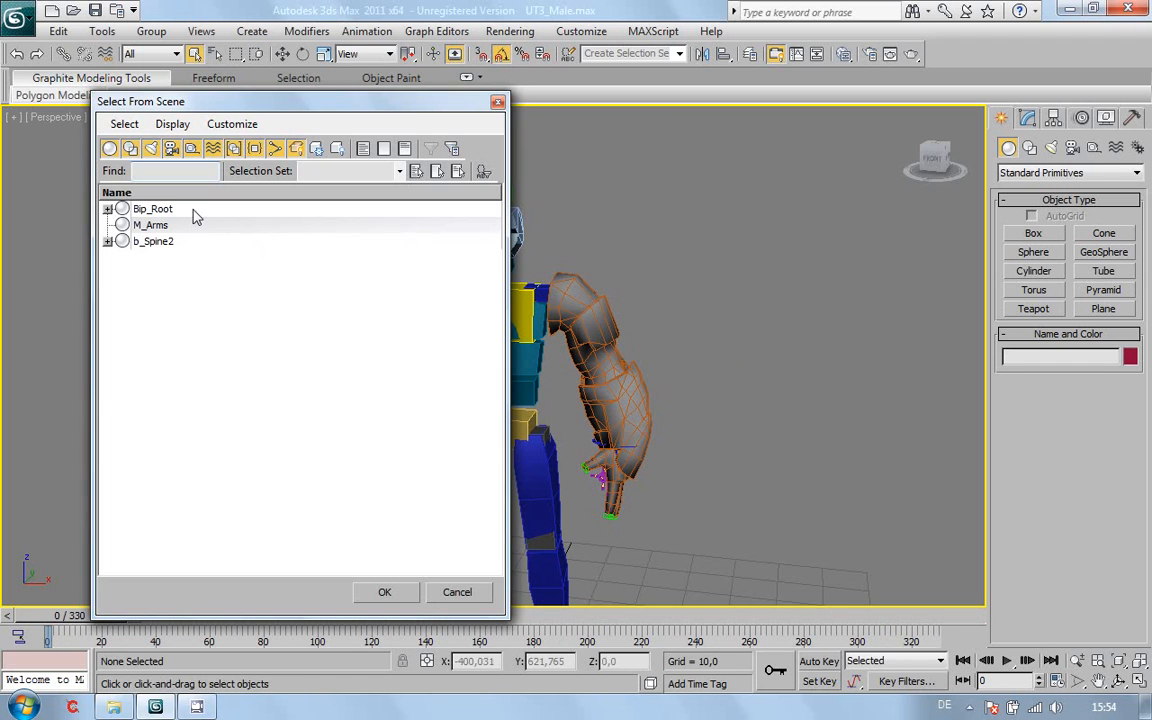
left_click(108, 210)
left_click(172, 124)
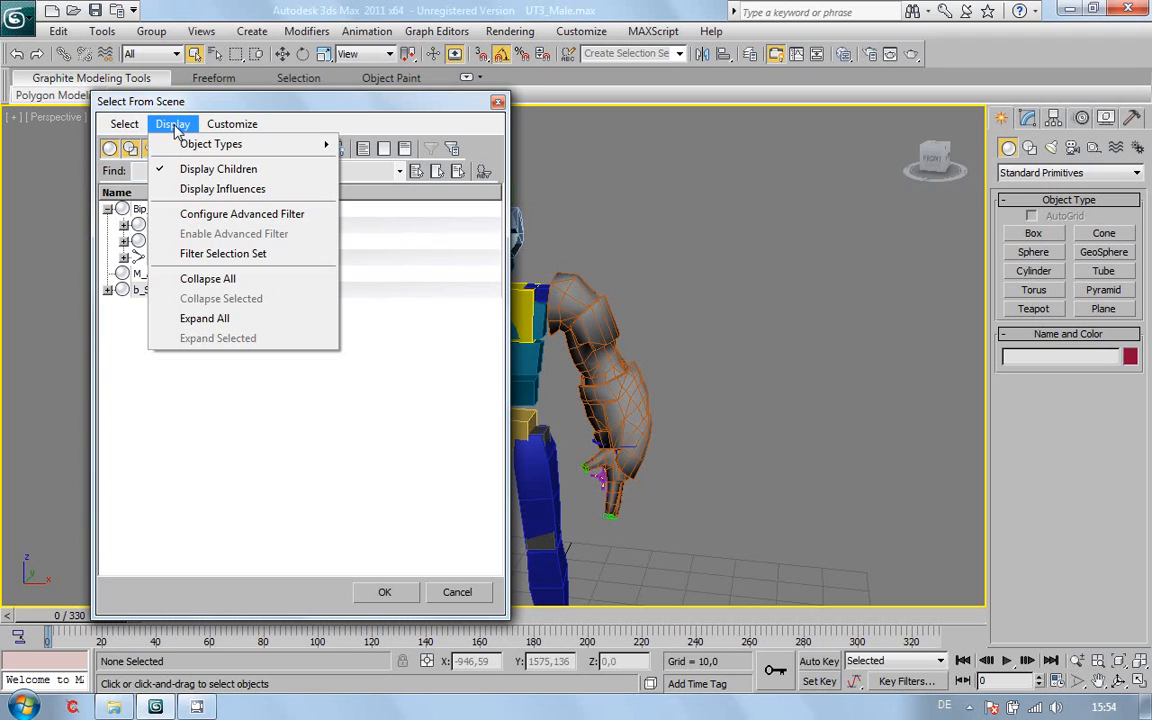
left_click(205, 318)
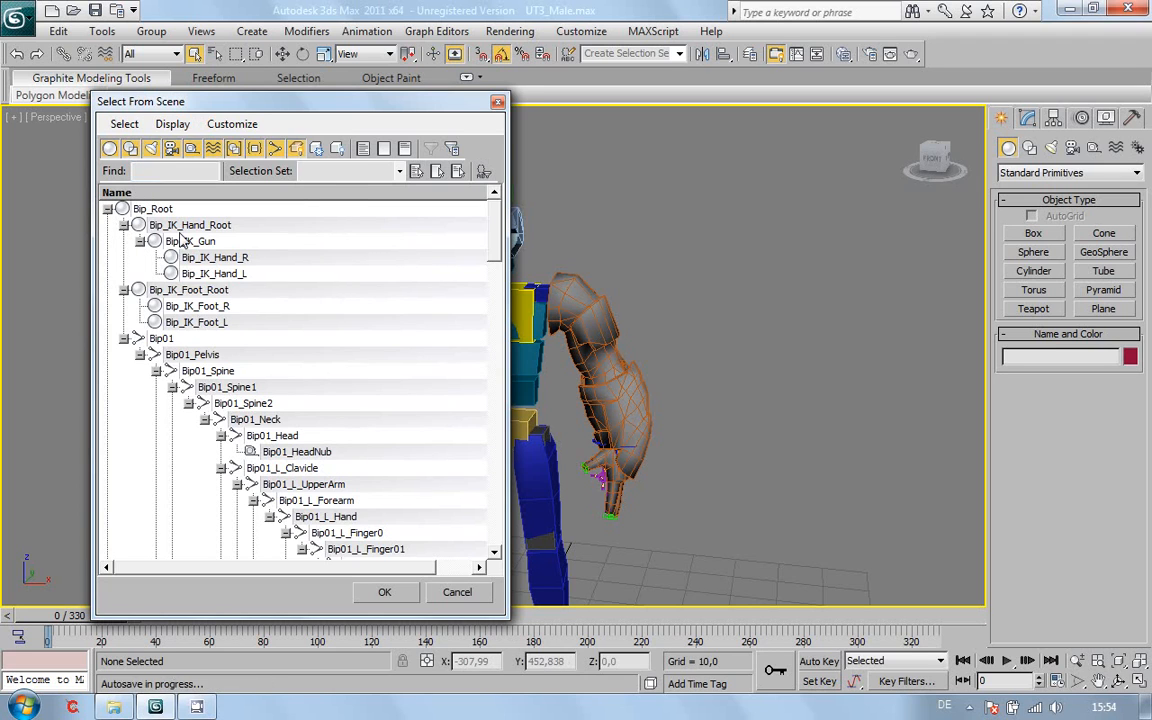
Step: Select the Bip_Root hierarchy from Bip_Root through Bip01_R_Toe0Nub and hide it
left_click(152, 208)
left_click_drag(501, 241, 500, 445)
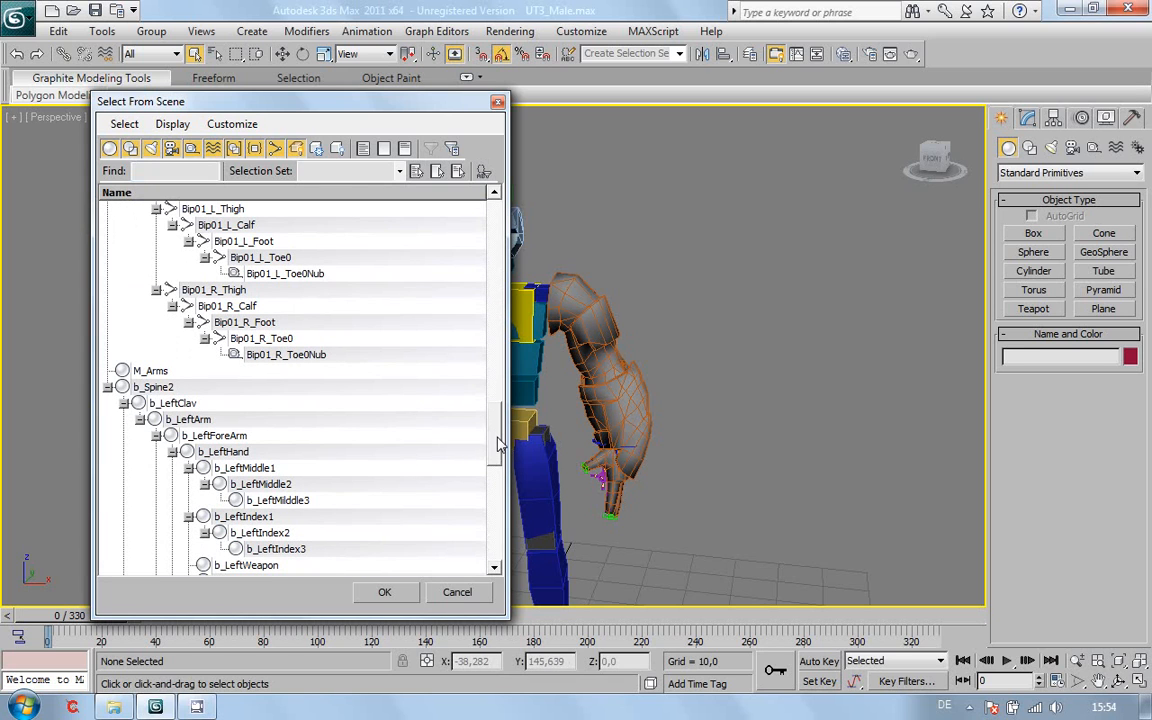
left_click(320, 360)
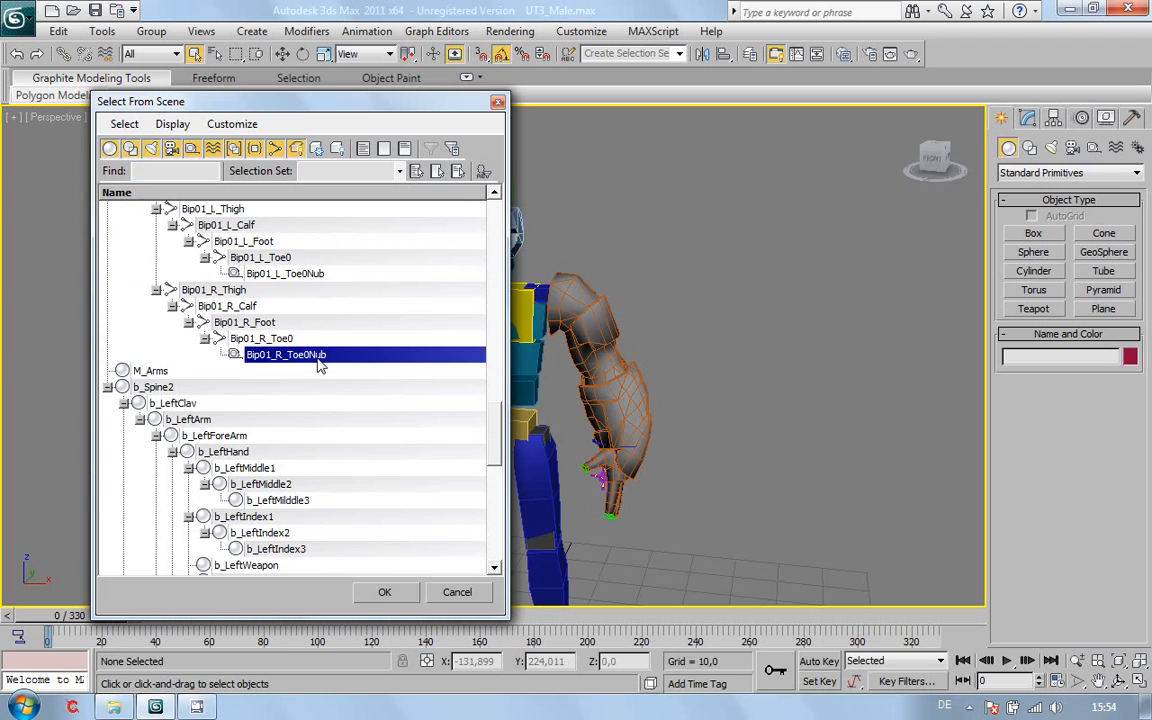
left_click_drag(496, 410, 497, 200)
double_click(199, 211)
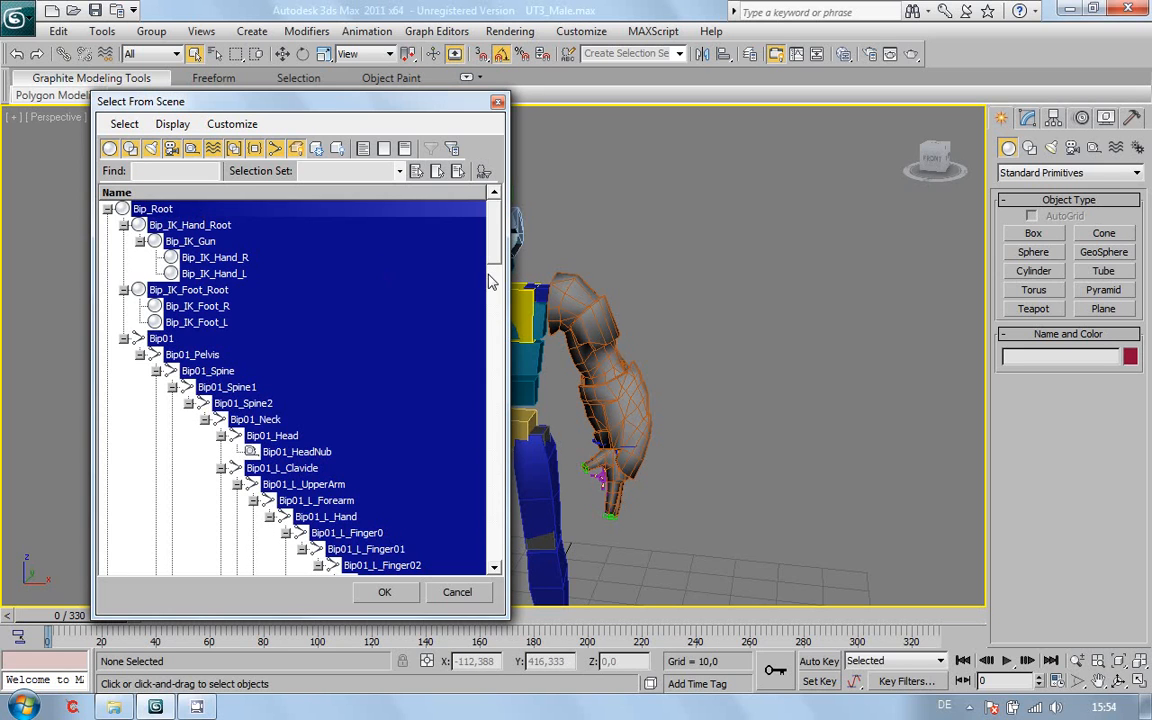
left_click(386, 591)
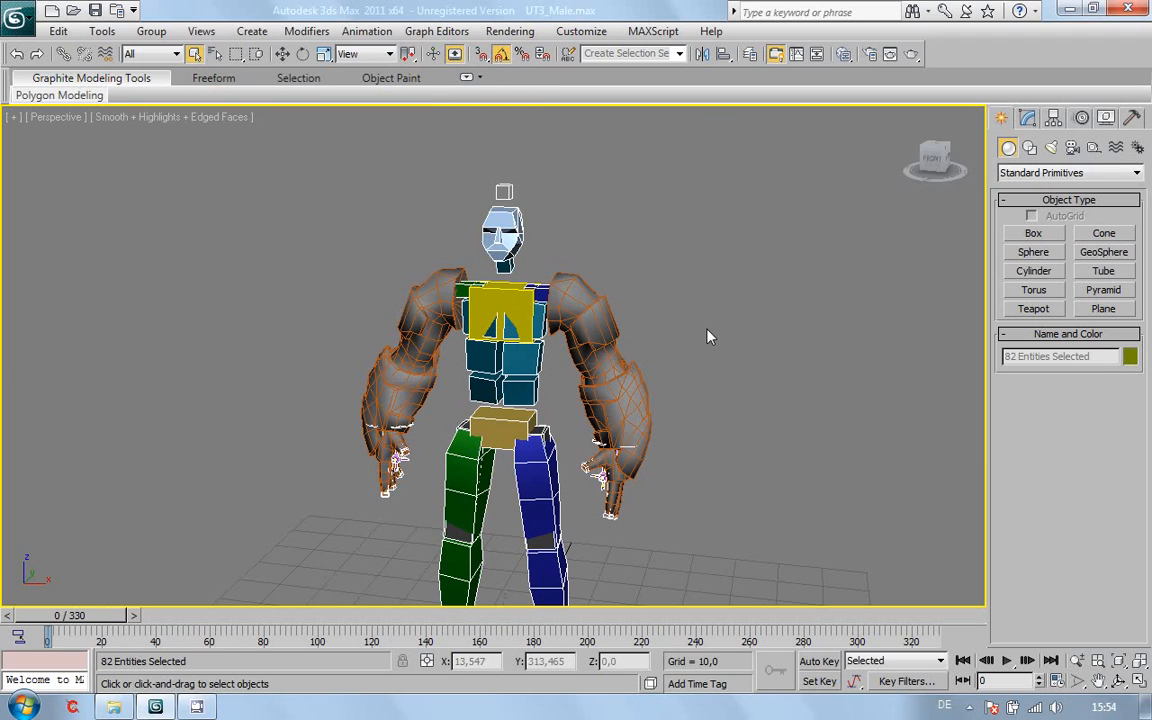
right_click(705, 328)
left_click(745, 273)
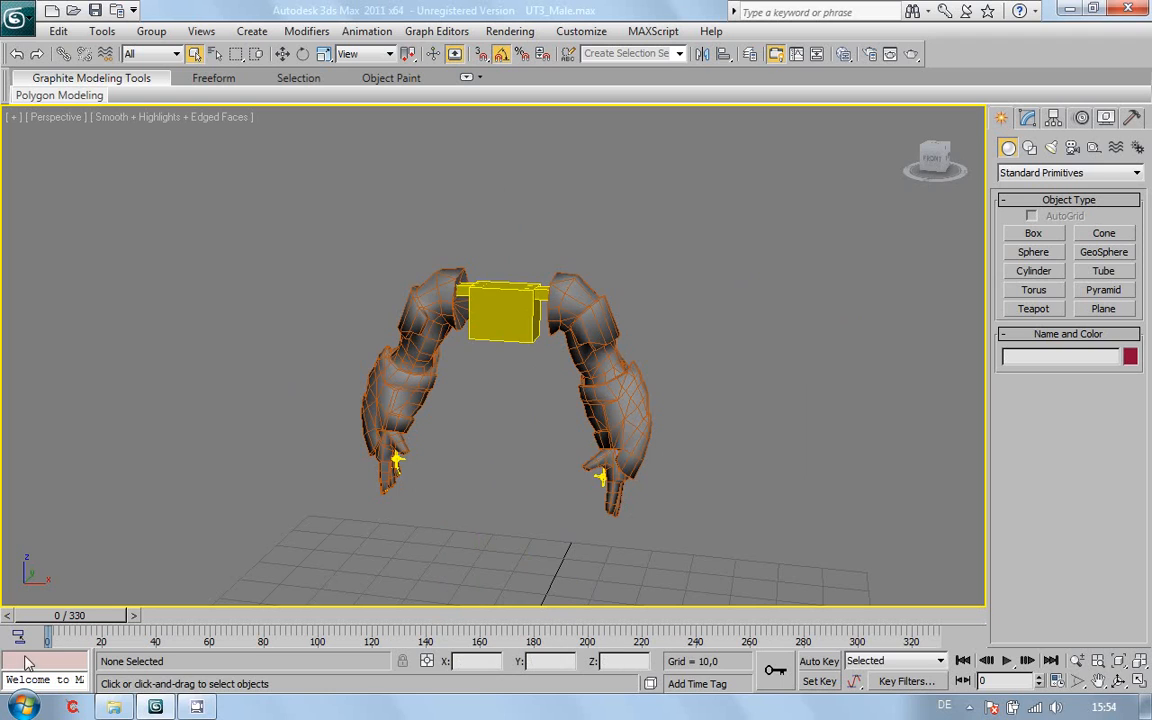
Step: Scrub the timeline and inspect the b_RightWeapon and b_LeftWeapon bones at the two hands
left_click_drag(168, 616, 12, 588)
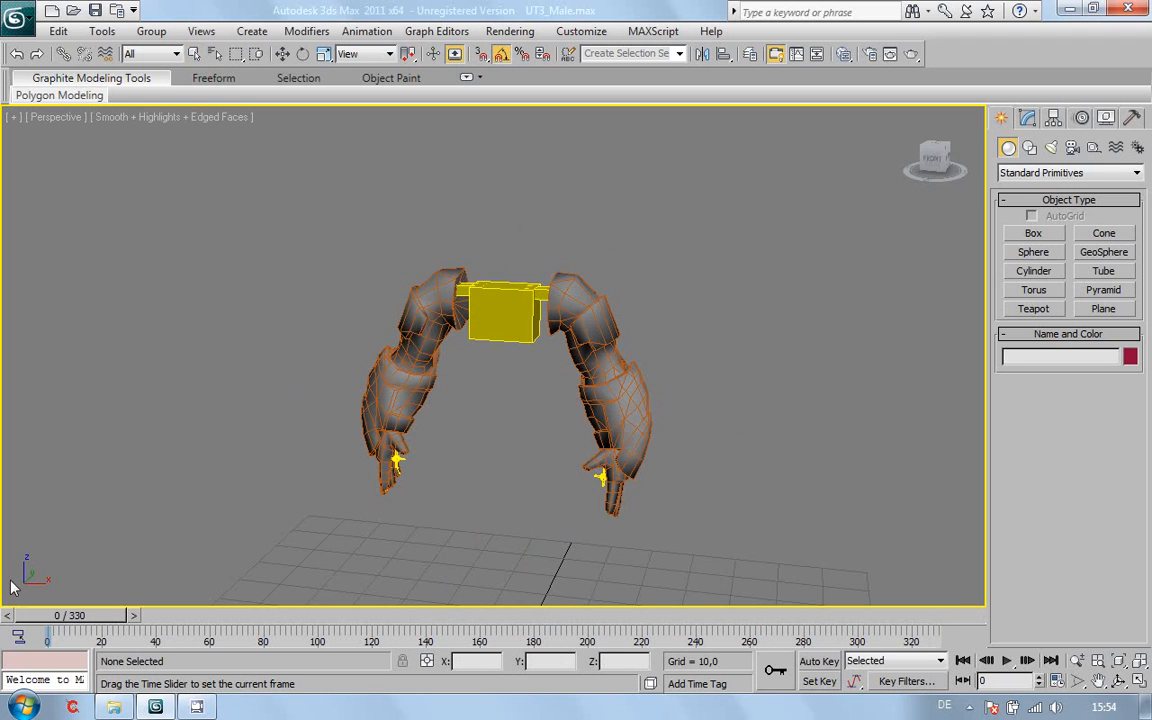
left_click(397, 463)
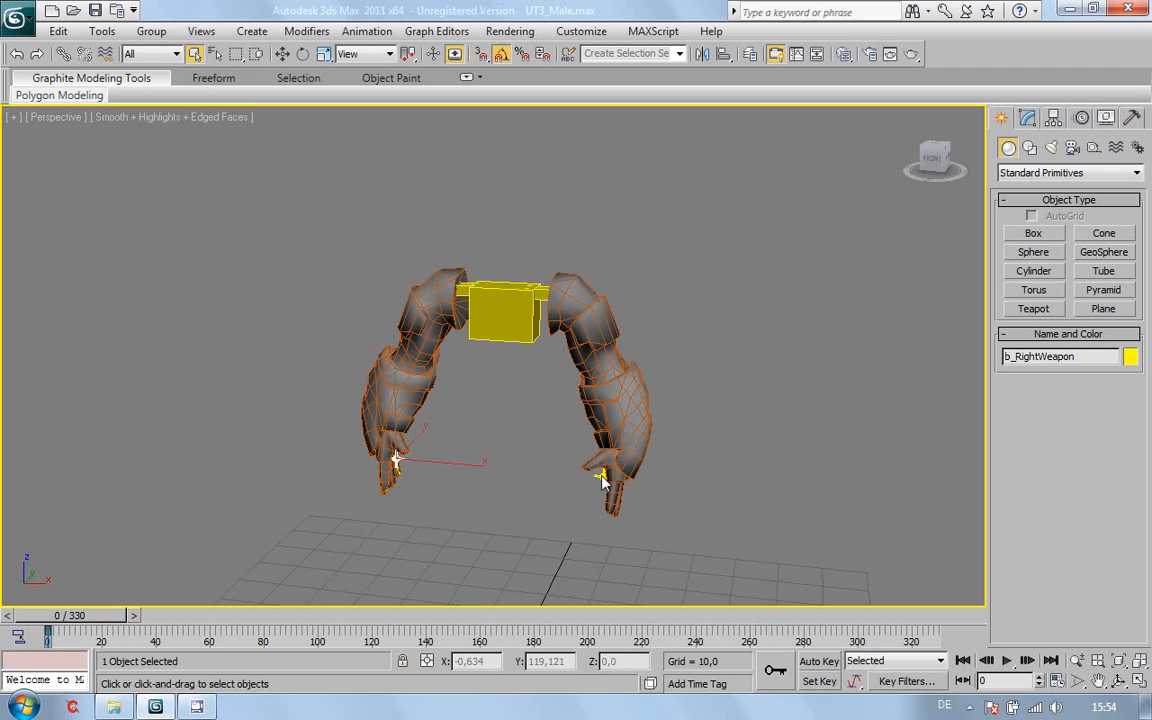
left_click(601, 478)
left_click(396, 462)
left_click(601, 479)
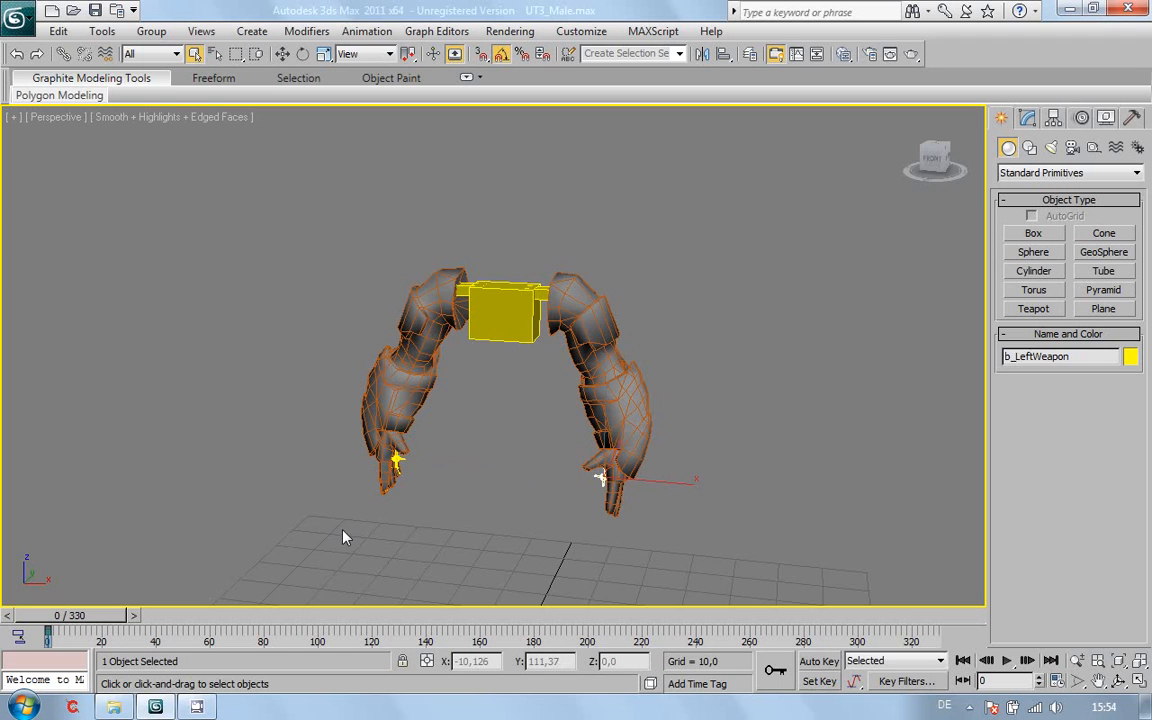
left_click_drag(157, 614, 4, 533)
Step: Select b_Spine2 and all its child bones through b_RightArmRoll from the expanded scene list, leaving out M_Arms
left_click(216, 55)
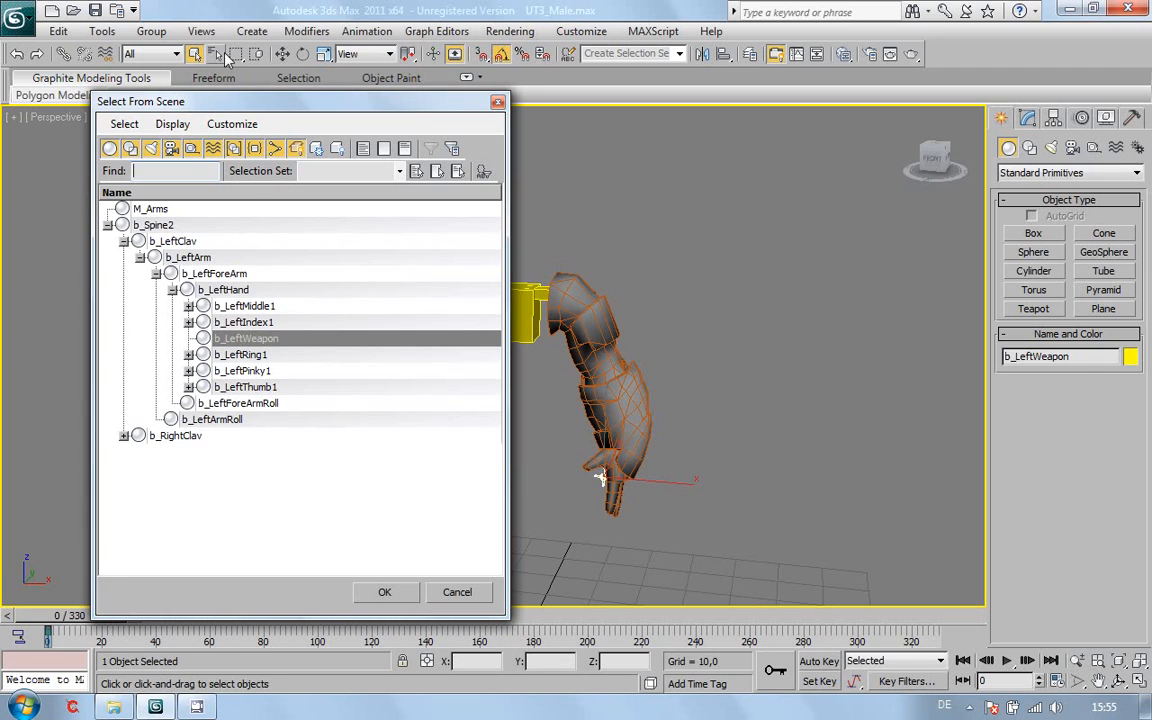
left_click(172, 124)
left_click(200, 312)
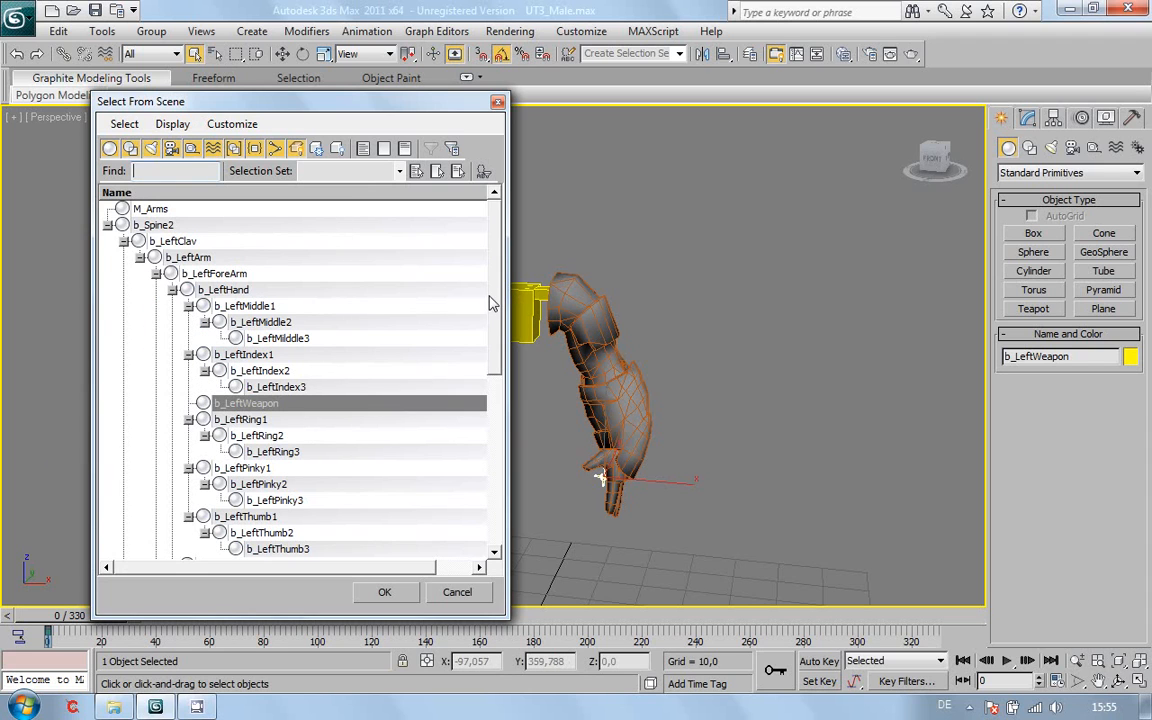
left_click_drag(493, 303, 488, 511)
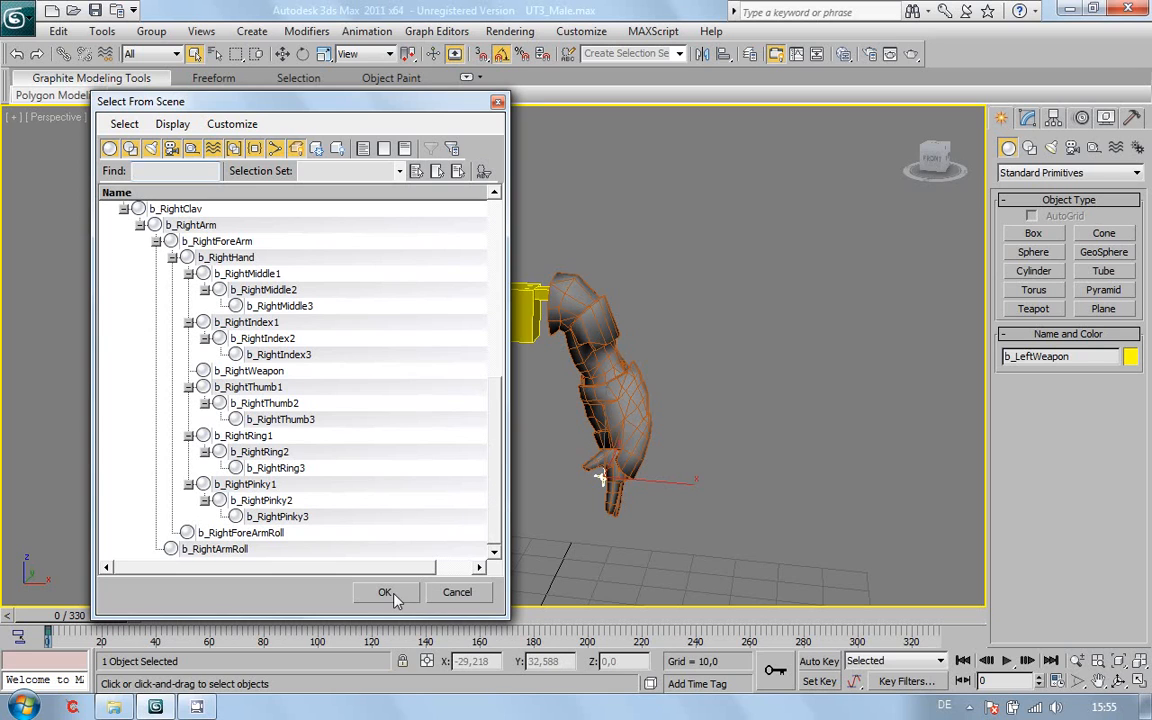
scroll(450, 410, "up", 8)
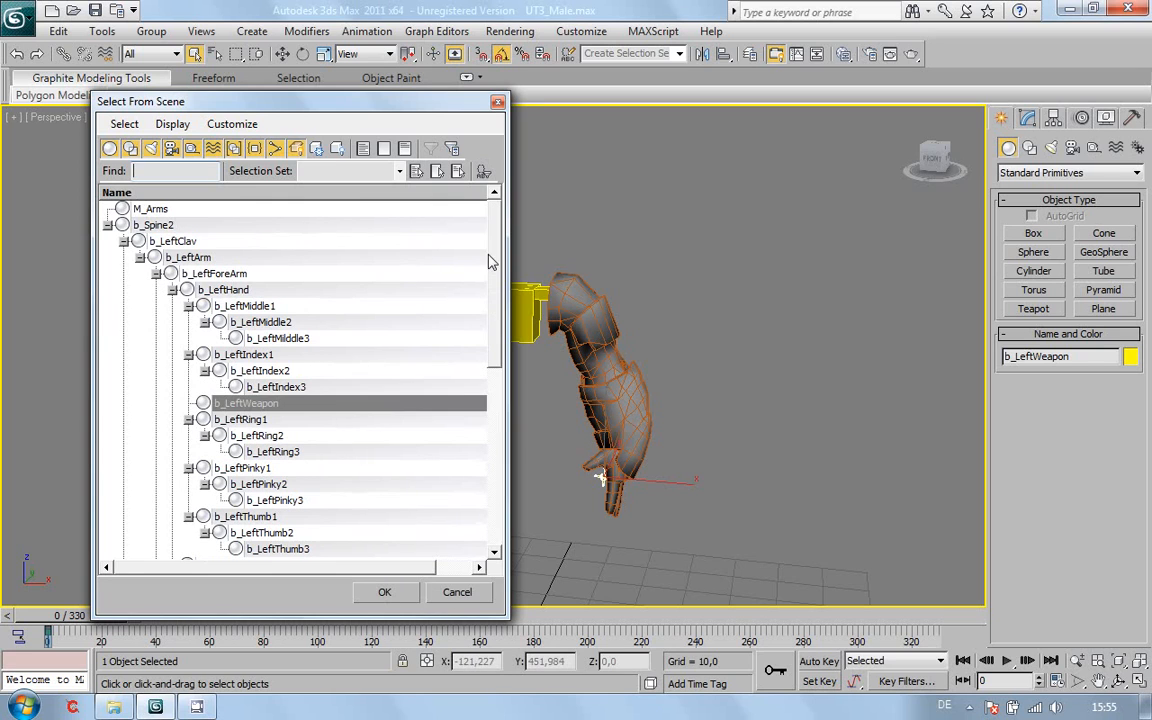
left_click(155, 224)
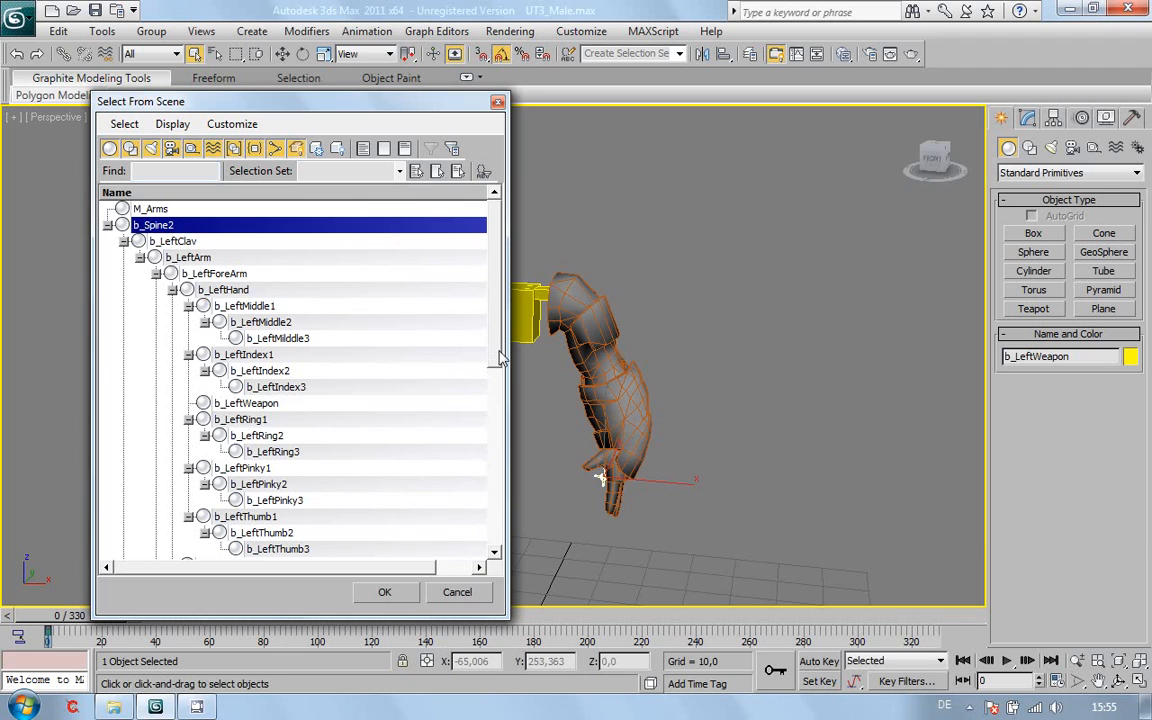
left_click_drag(496, 355, 490, 572)
key("ctrl+a")
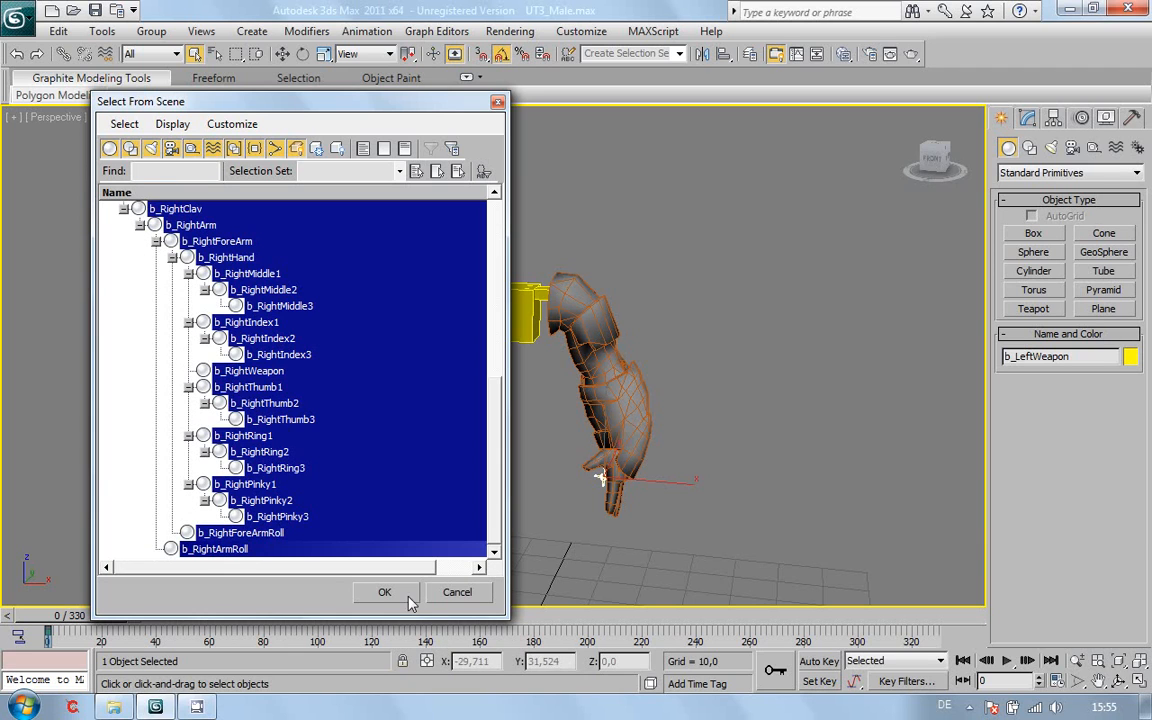
left_click(385, 592)
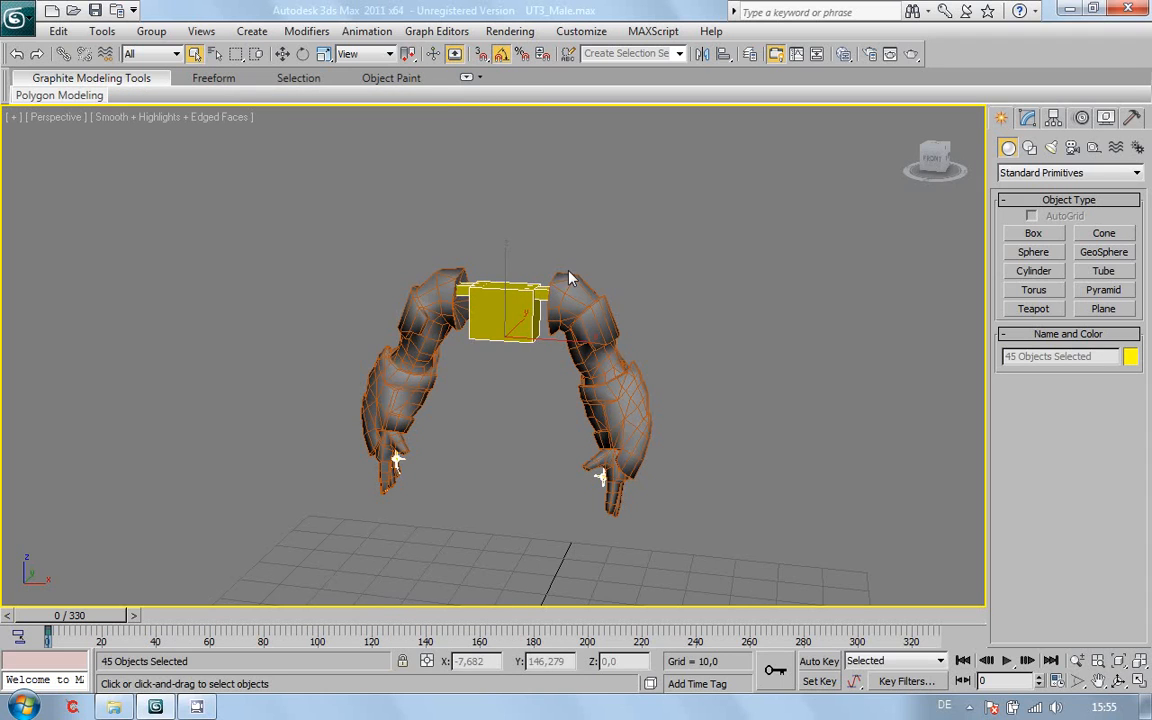
Step: Batch-rename the selected bones by removing the first 2 characters of each name, with the base name option off
left_click(101, 31)
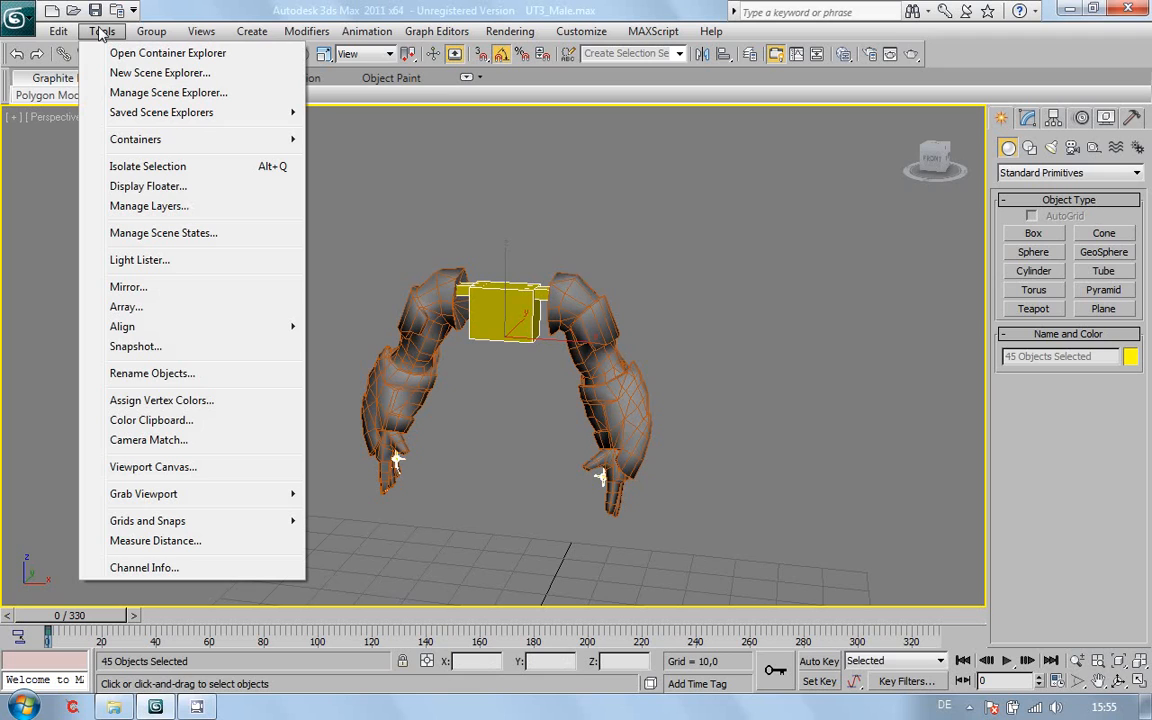
left_click(152, 375)
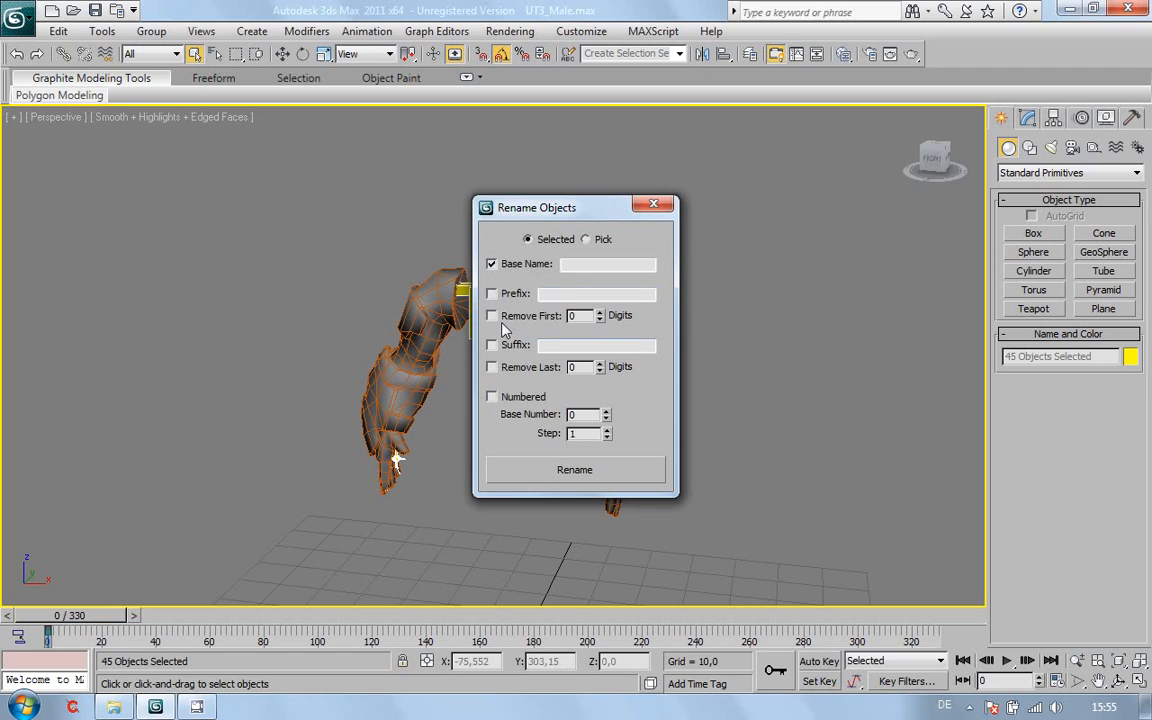
left_click(491, 264)
left_click(491, 315)
left_click(600, 312)
left_click(567, 474)
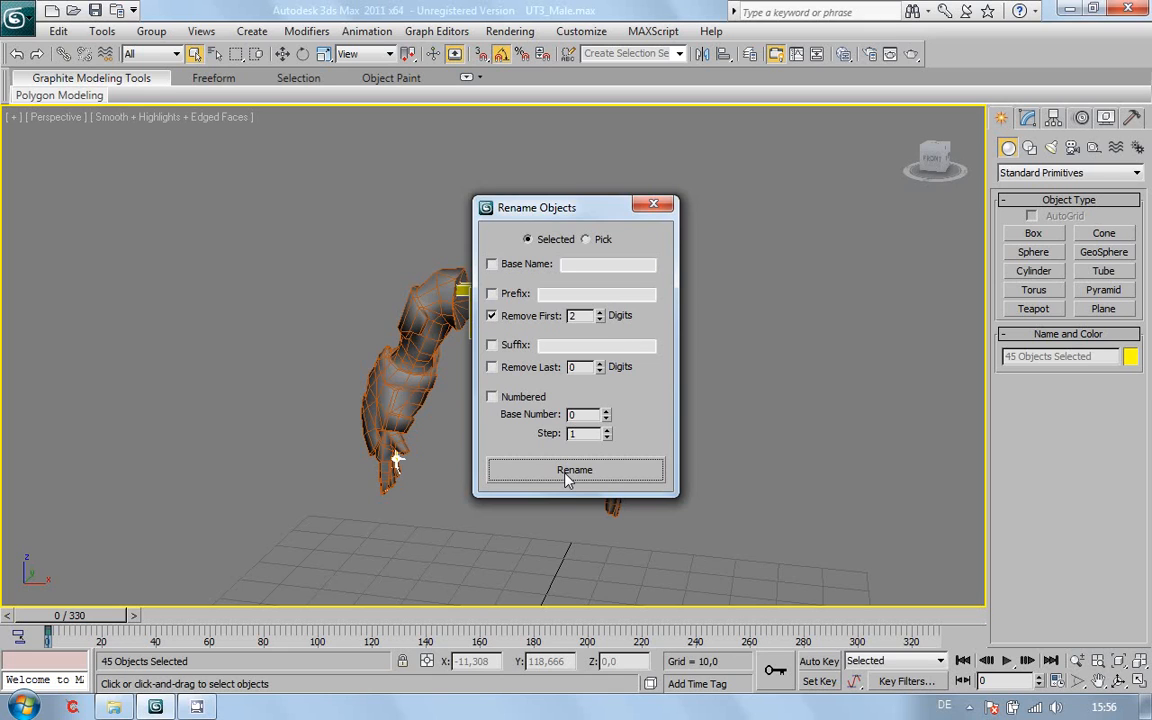
left_click(655, 208)
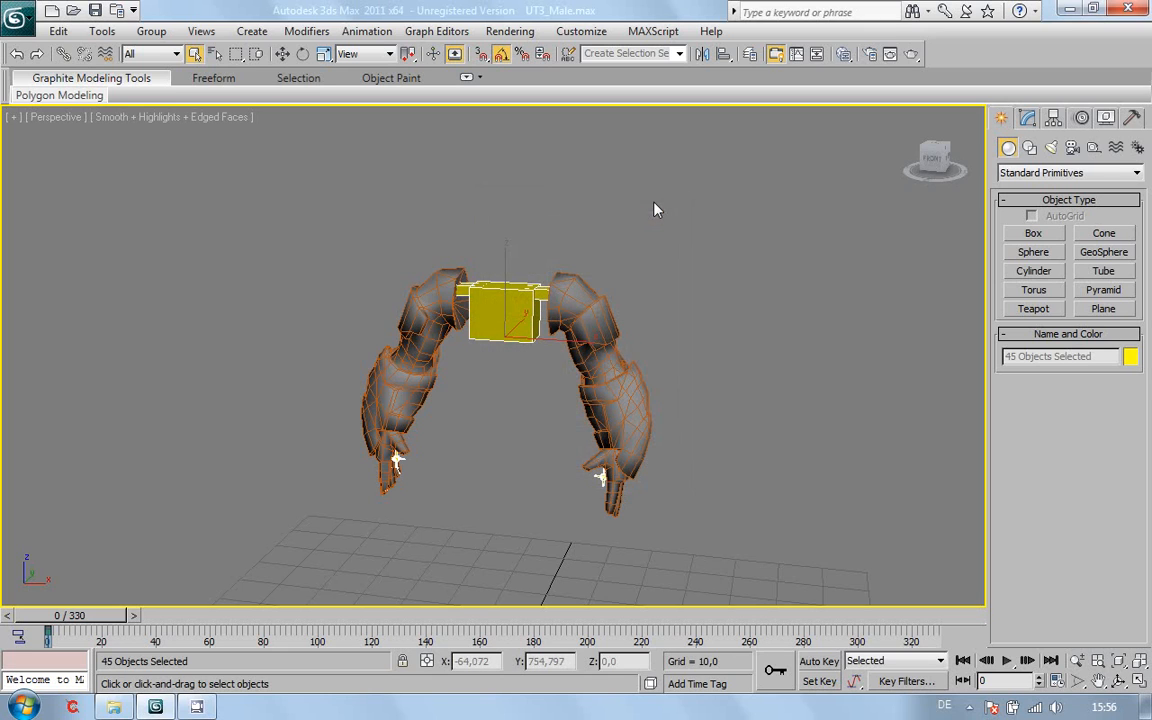
Step: Undo the extra bone rename and check the bone names throughout the scene object list
left_click(216, 55)
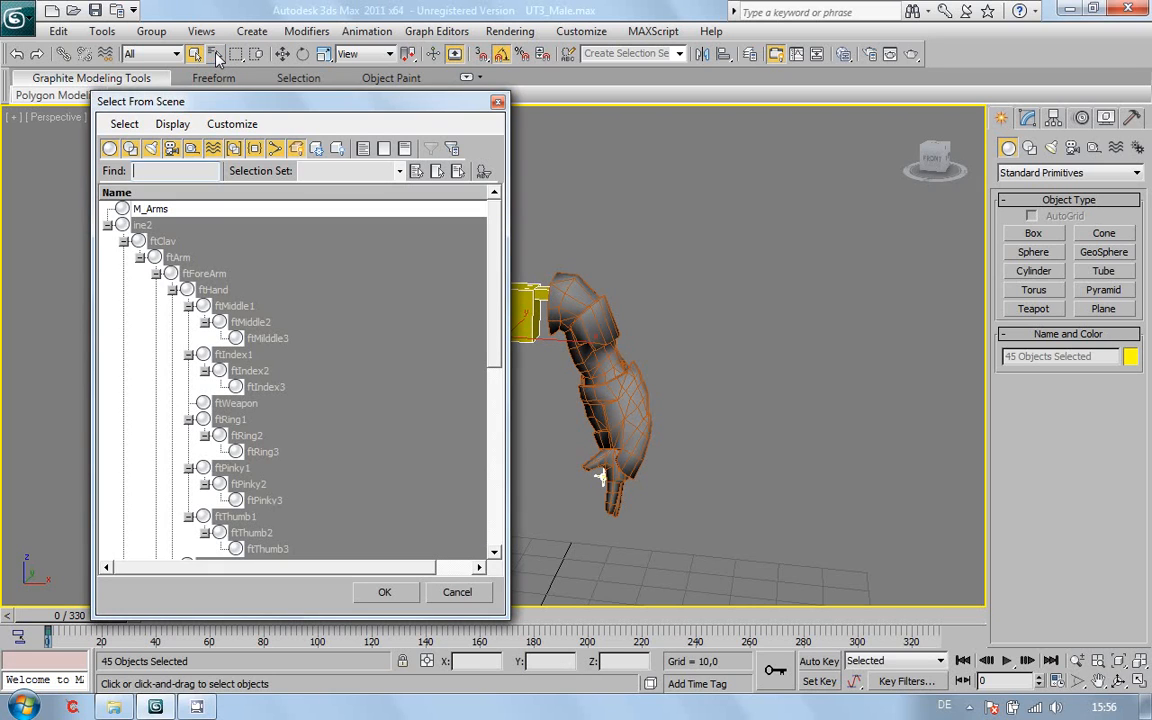
left_click(498, 103)
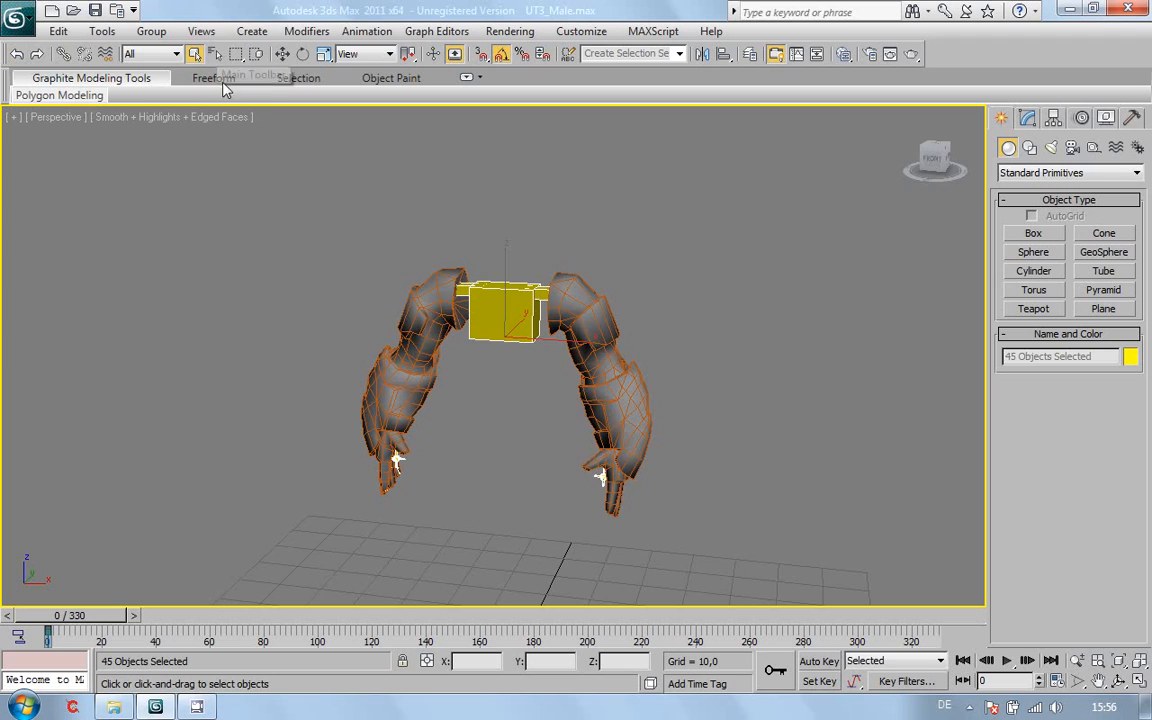
left_click(216, 55)
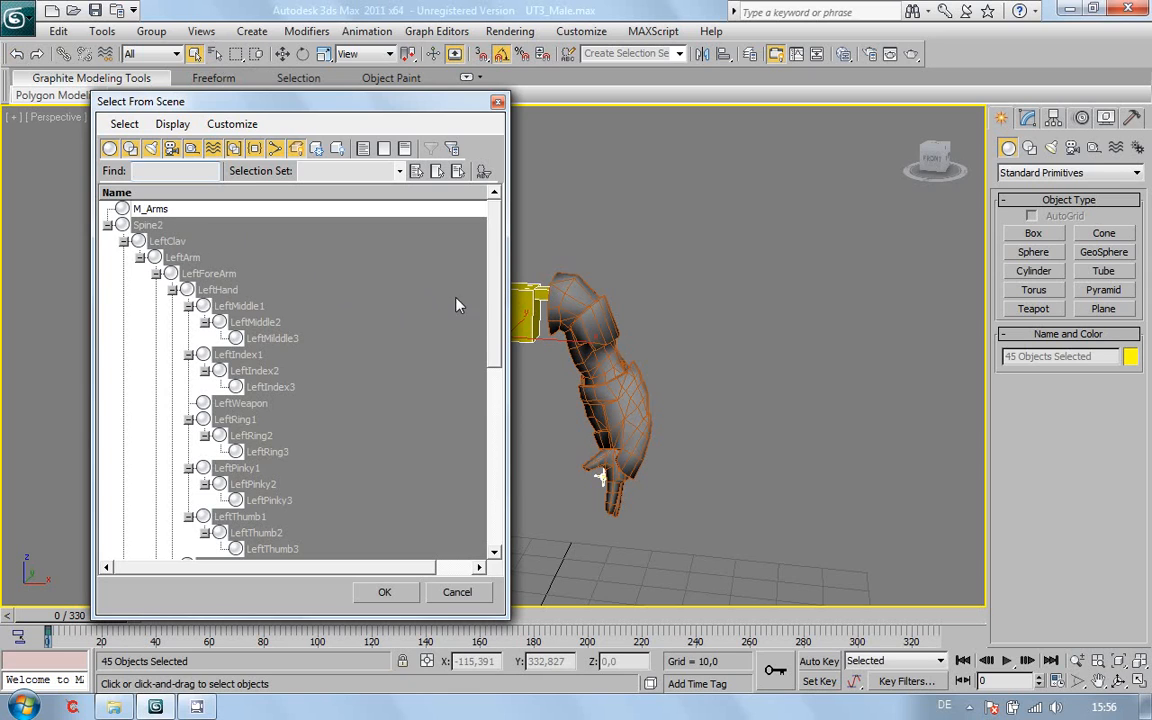
scroll(494, 388, "down", 2)
left_click_drag(493, 382, 487, 116)
left_click(499, 104)
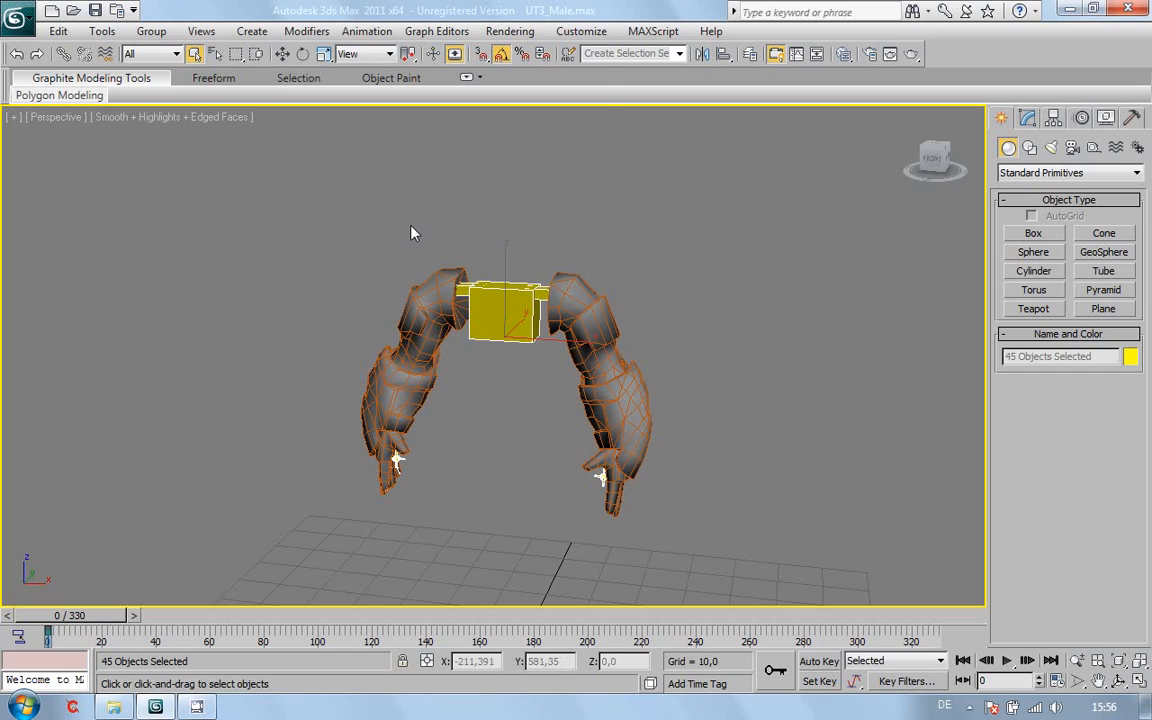
Step: Unhide all objects and show the whole character in the four-viewport layout
right_click(400, 188)
left_click(522, 122)
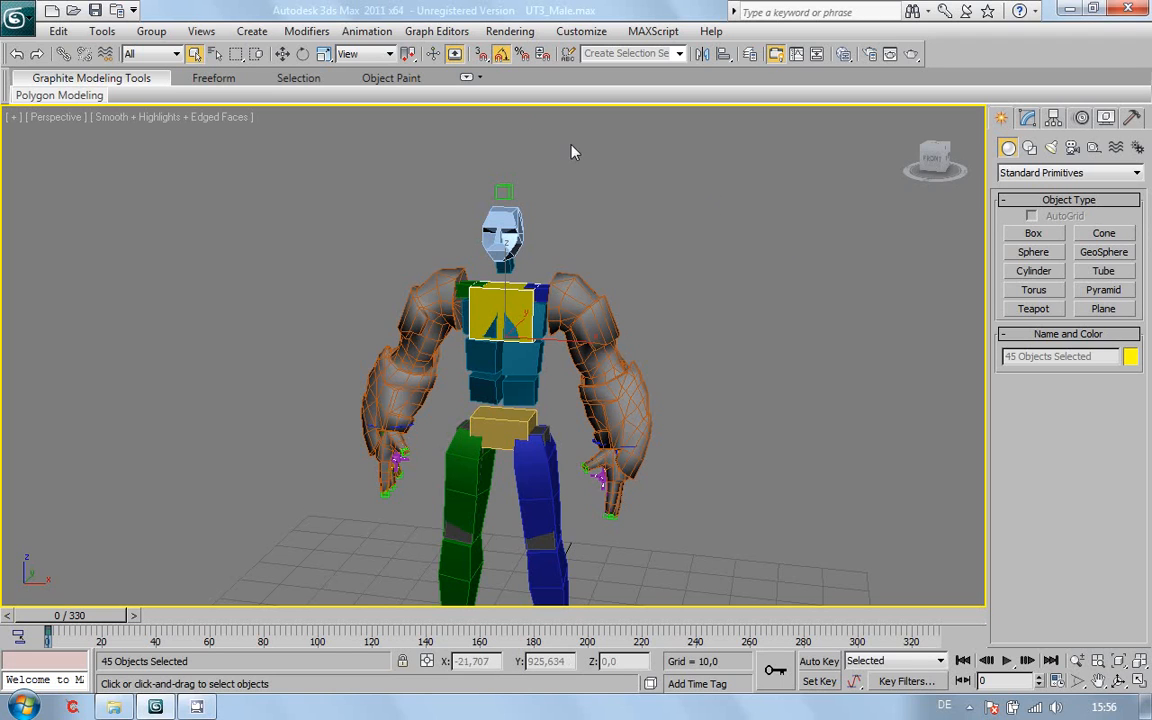
left_click(1140, 662)
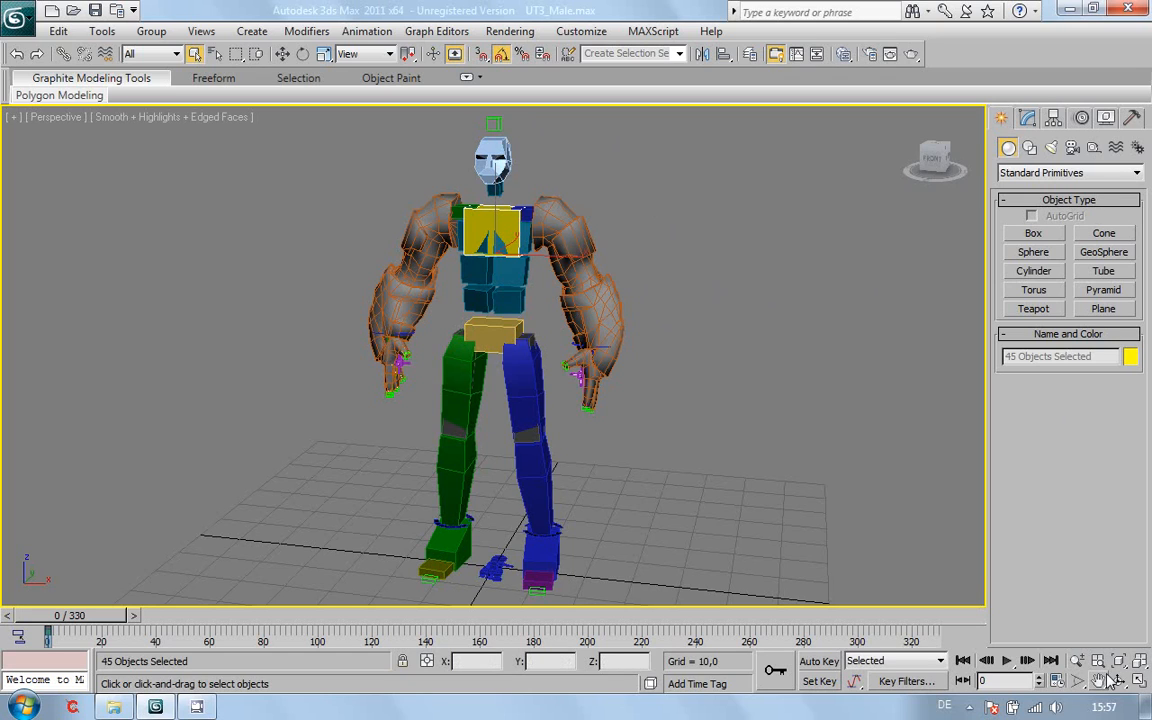
left_click(1140, 680)
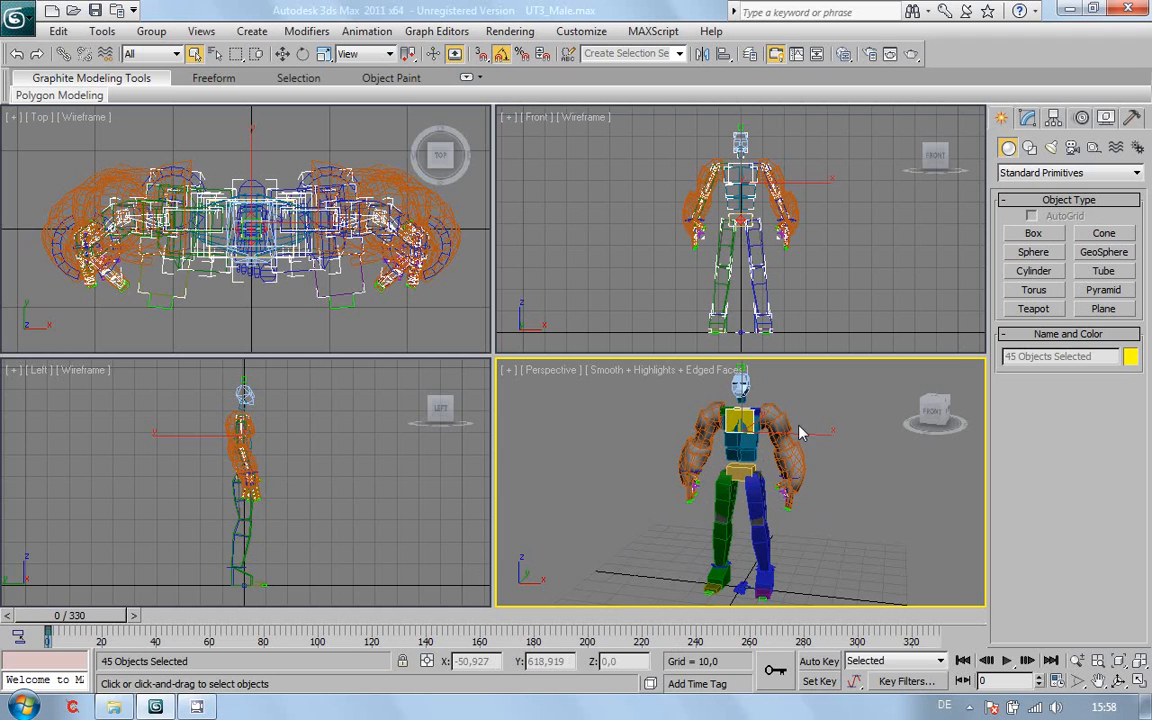
Step: Scrub the timeline forward to preview the character's animation, and return to frame 0
left_click_drag(110, 617, 210, 617)
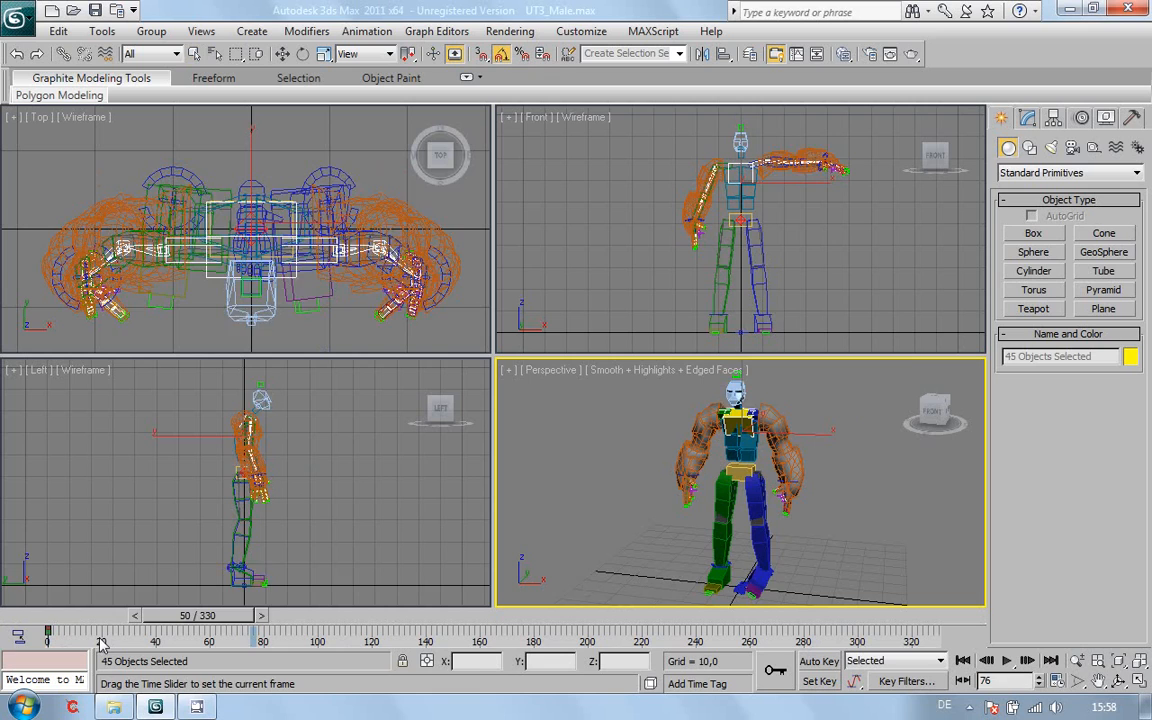
left_click_drag(101, 645, 45, 640)
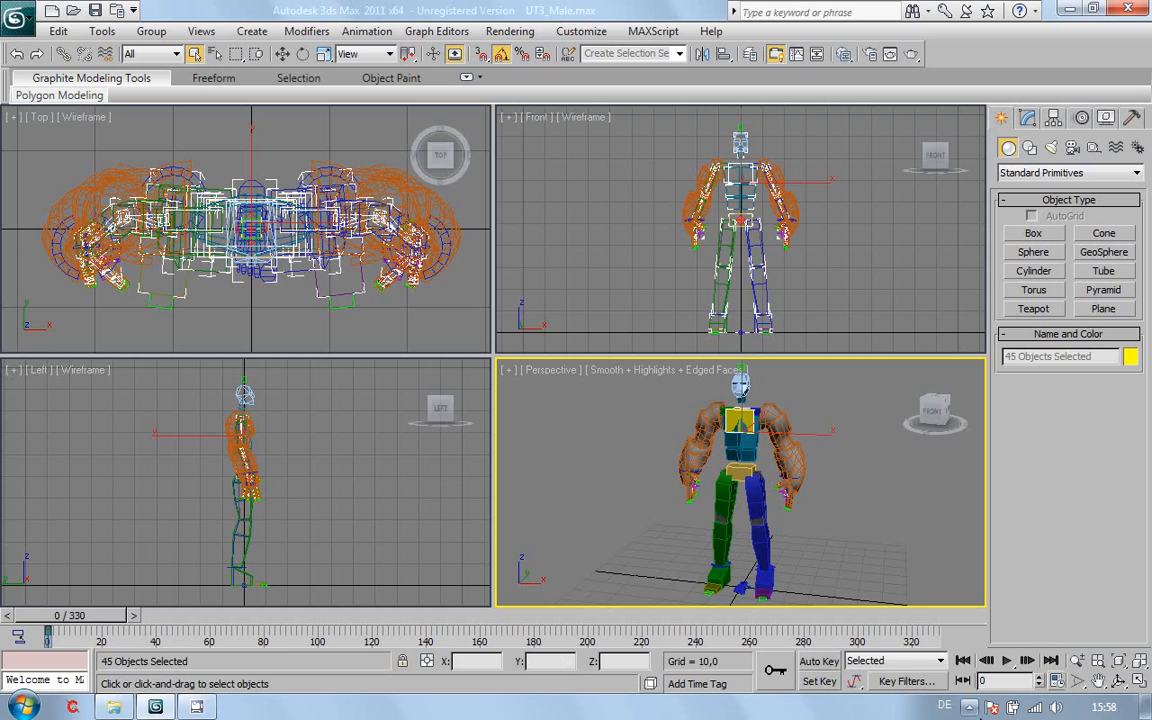
left_click(968, 707)
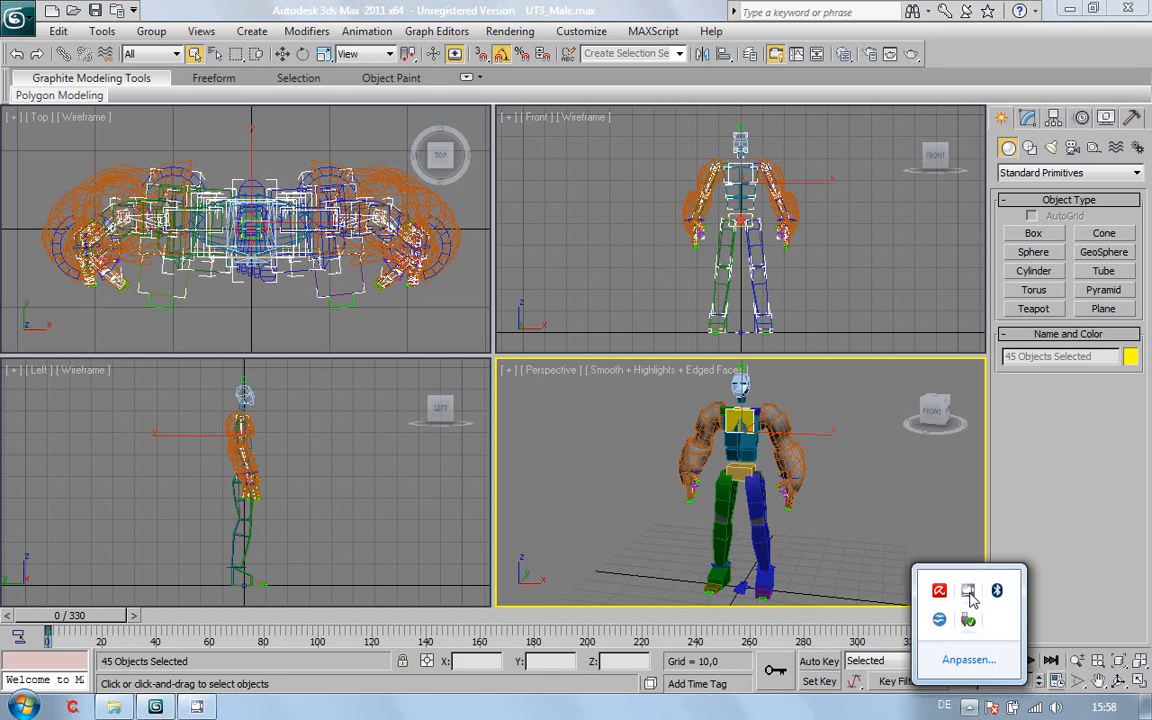